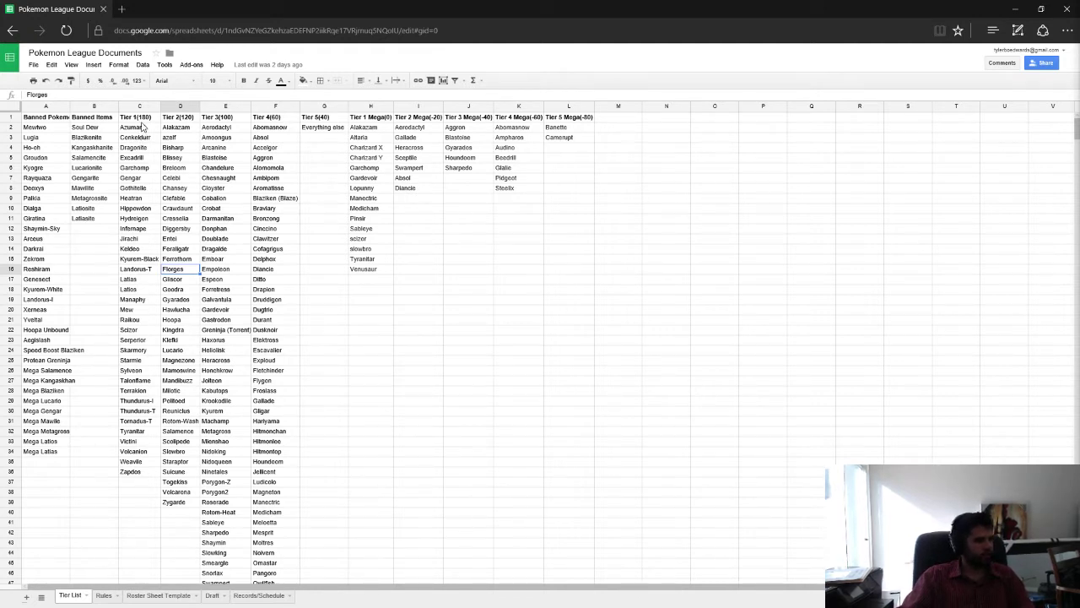
Step: Examine the banned Pokémon, banned items, regular tier columns and Mega tier columns in the tier list
{"action": "left_click_drag", "start_coordinate": [134, 128], "coordinate": [46, 456]}
{"action": "left_click", "coordinate": [84, 331]}
{"action": "left_click_drag", "start_coordinate": [85, 127], "coordinate": [84, 199]}
{"action": "left_click_drag", "start_coordinate": [140, 127], "coordinate": [187, 199]}
{"action": "left_click_drag", "start_coordinate": [206, 254], "coordinate": [316, 497]}
{"action": "left_click_drag", "start_coordinate": [365, 128], "coordinate": [619, 272]}
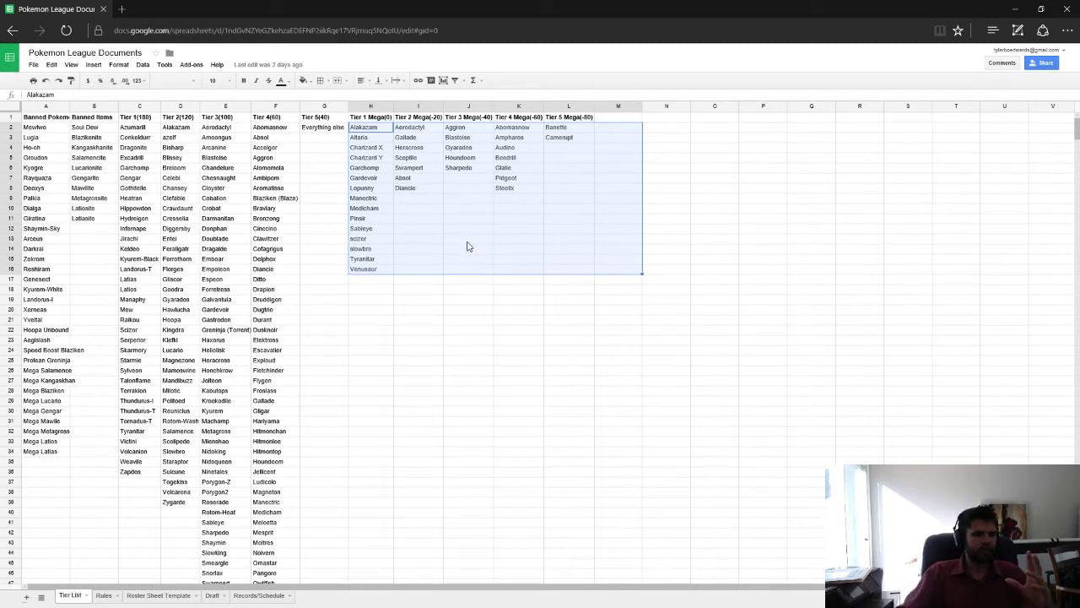
{"action": "left_click", "coordinate": [372, 127]}
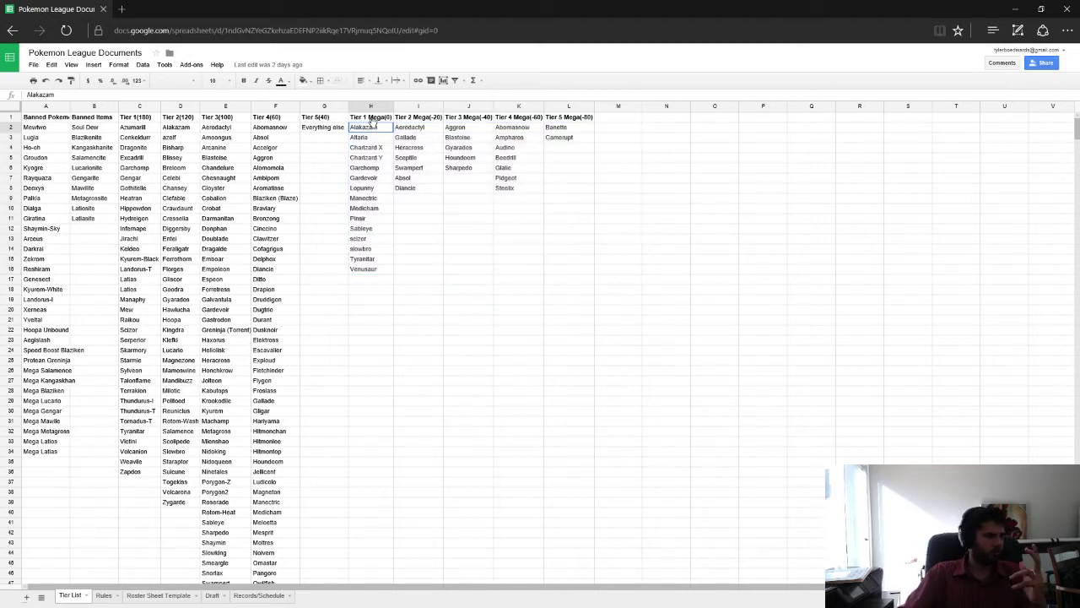
{"action": "left_click", "coordinate": [374, 199]}
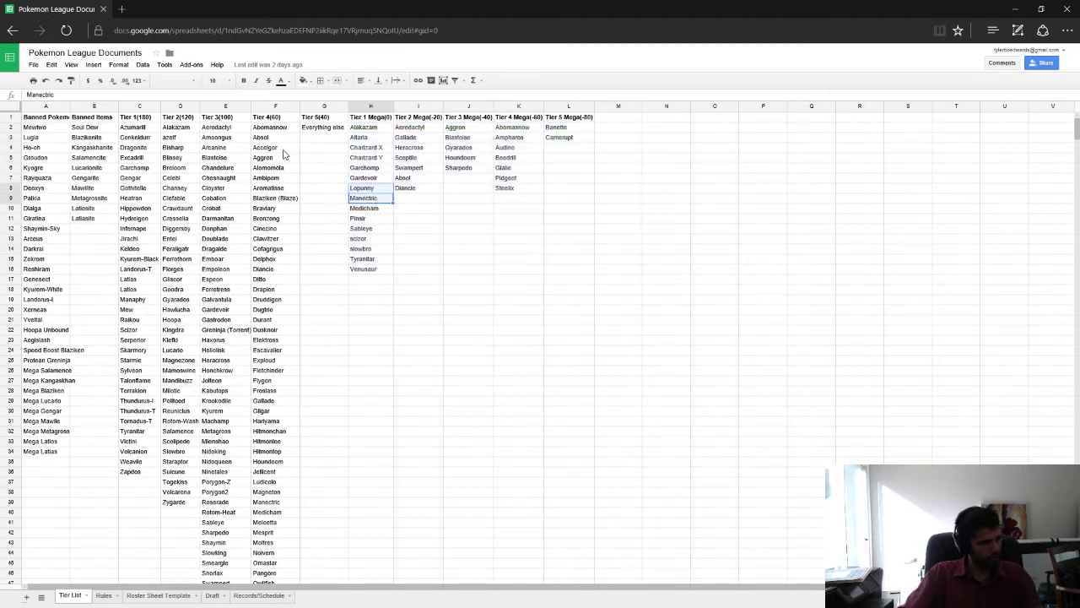
{"action": "left_click", "coordinate": [137, 159]}
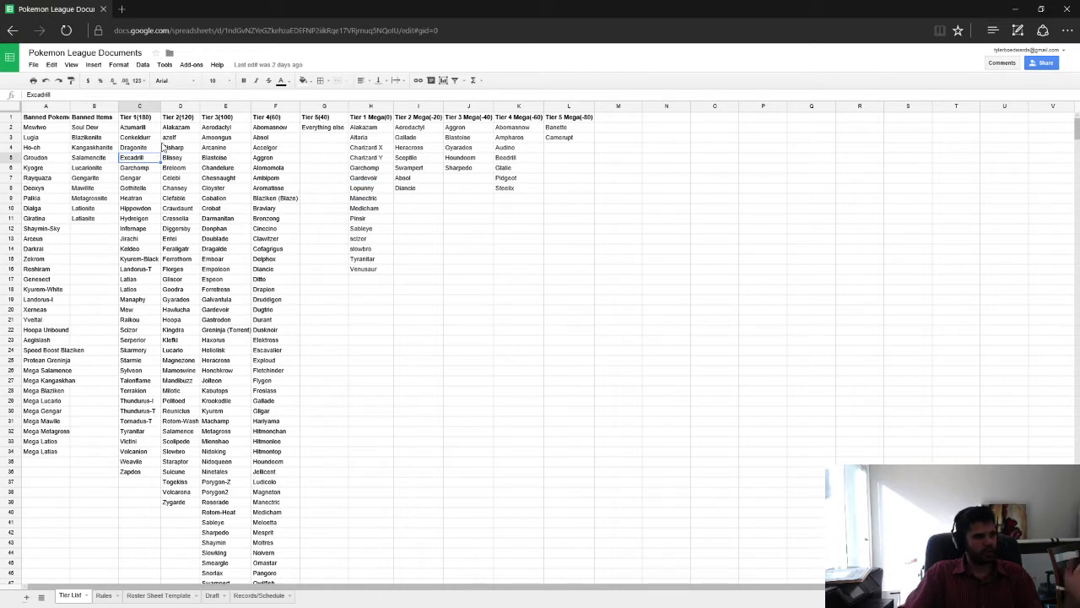
{"action": "left_click", "coordinate": [164, 139]}
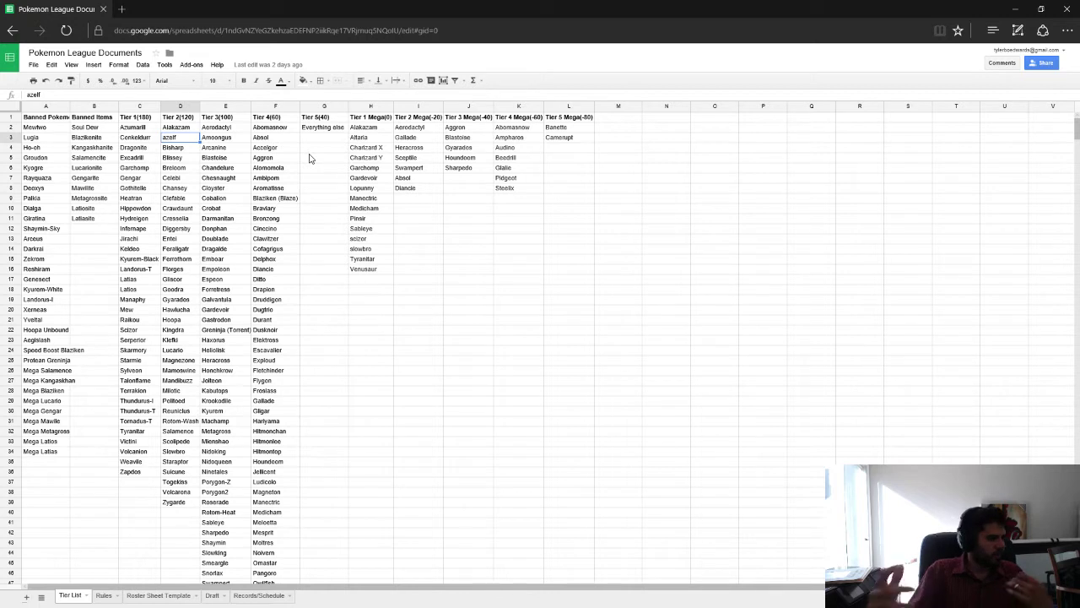
Step: Locate Infernape in Tier 1, Slowbro in Tier 1 Mega and Ferrothorn in Tier 2 of the tier list
{"action": "left_click", "coordinate": [131, 230]}
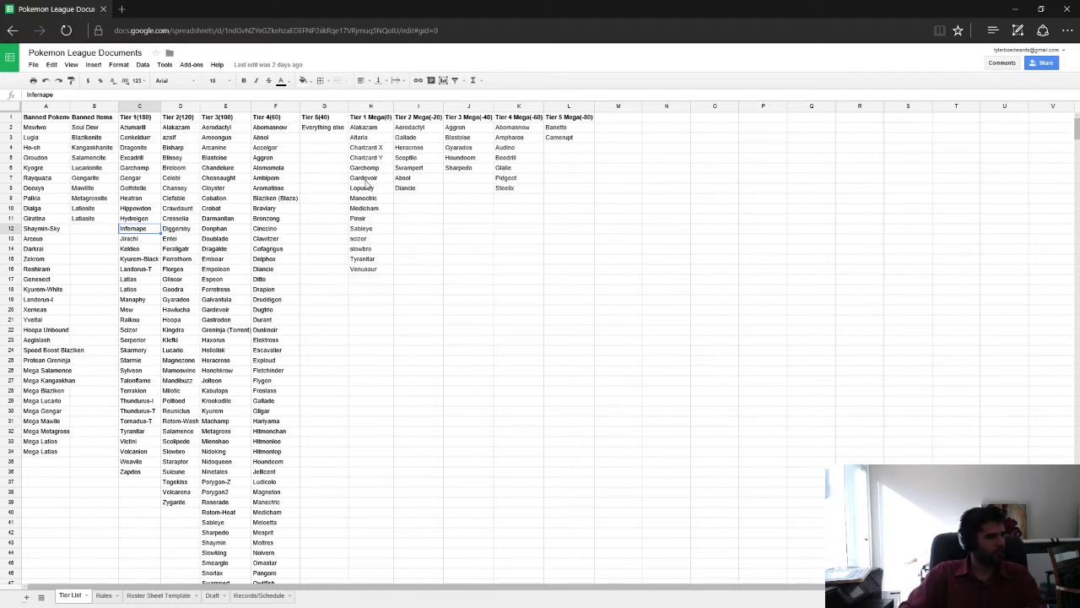
{"action": "left_click", "coordinate": [367, 251]}
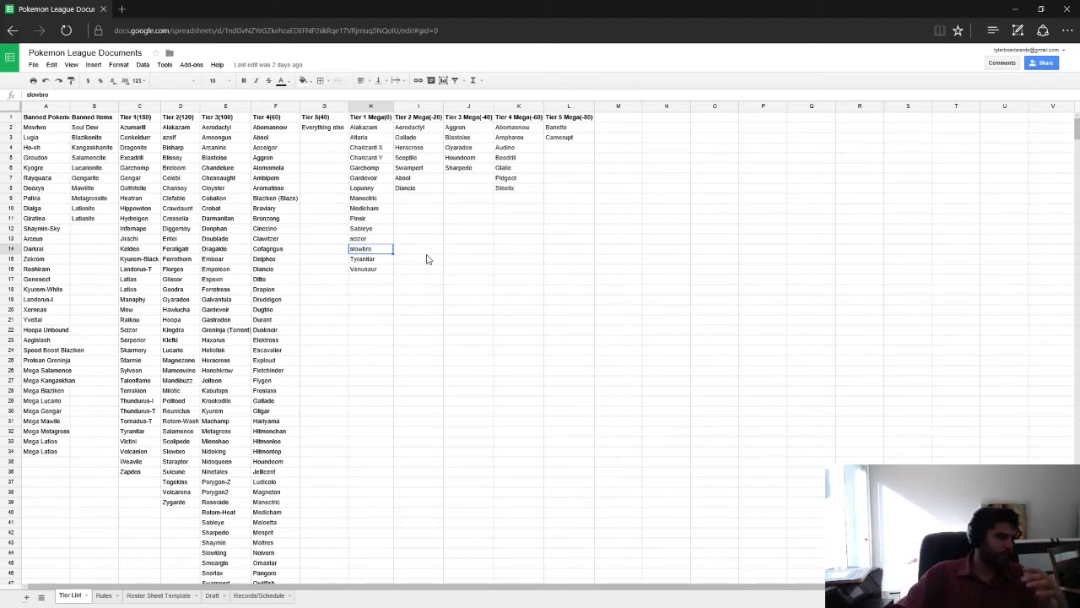
{"action": "left_click", "coordinate": [189, 259]}
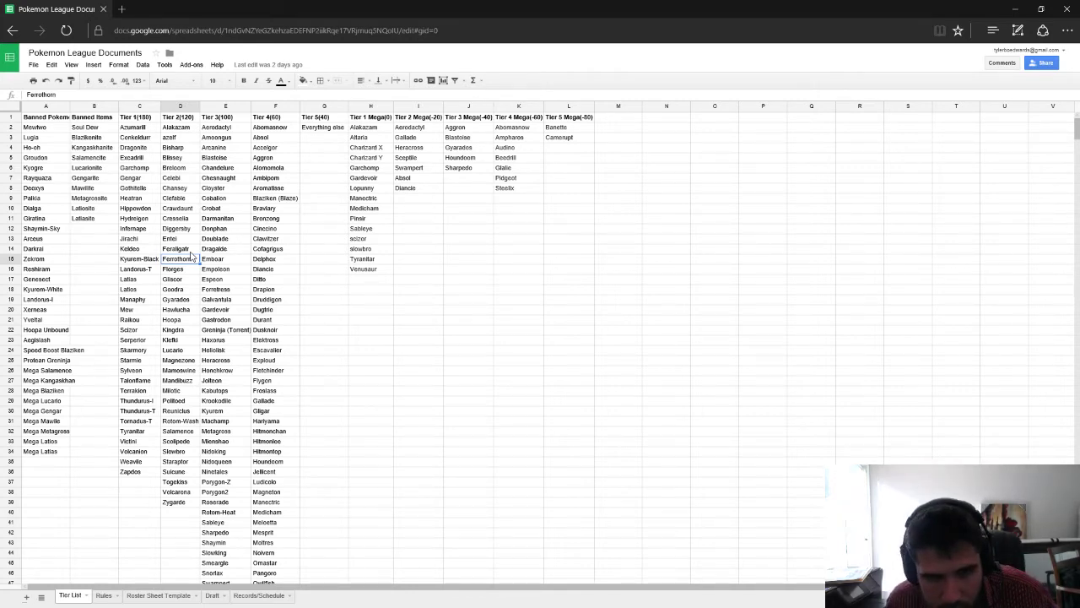
Step: Switch to the Pokémon Showdown teambuilder and review the FWG team, including the move options for Slowbro's Ice Beam slot
{"action": "key", "text": "alt+Tab"}
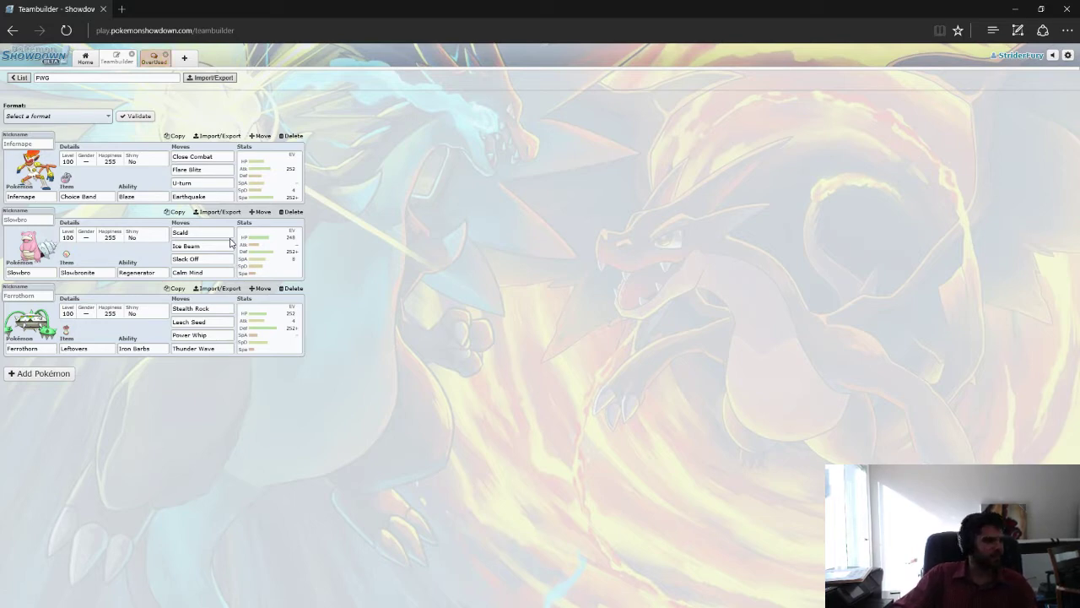
{"action": "left_click", "coordinate": [228, 245]}
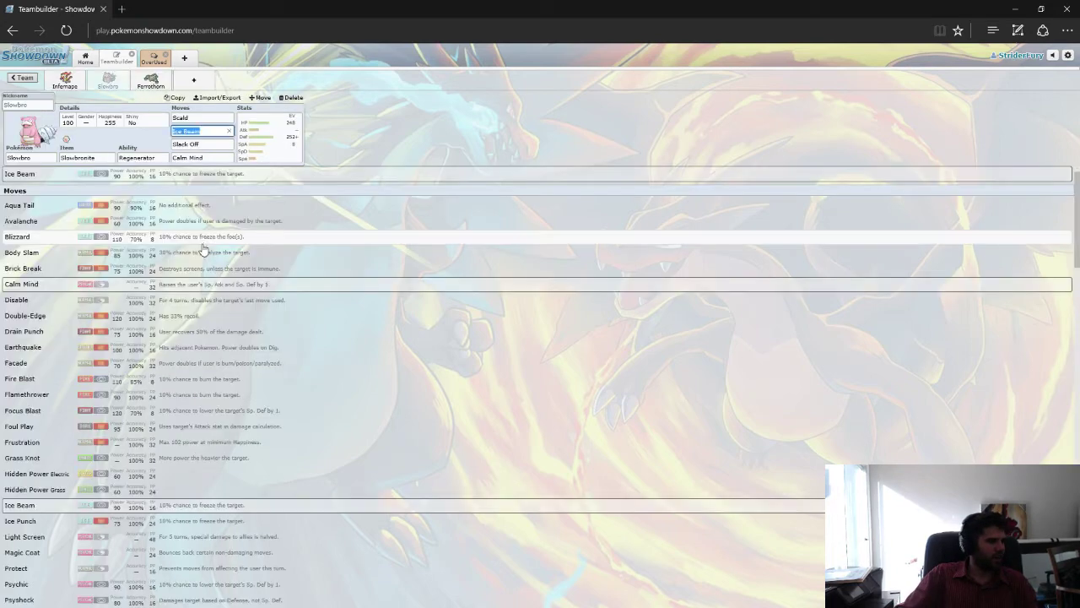
{"action": "left_click", "coordinate": [22, 77]}
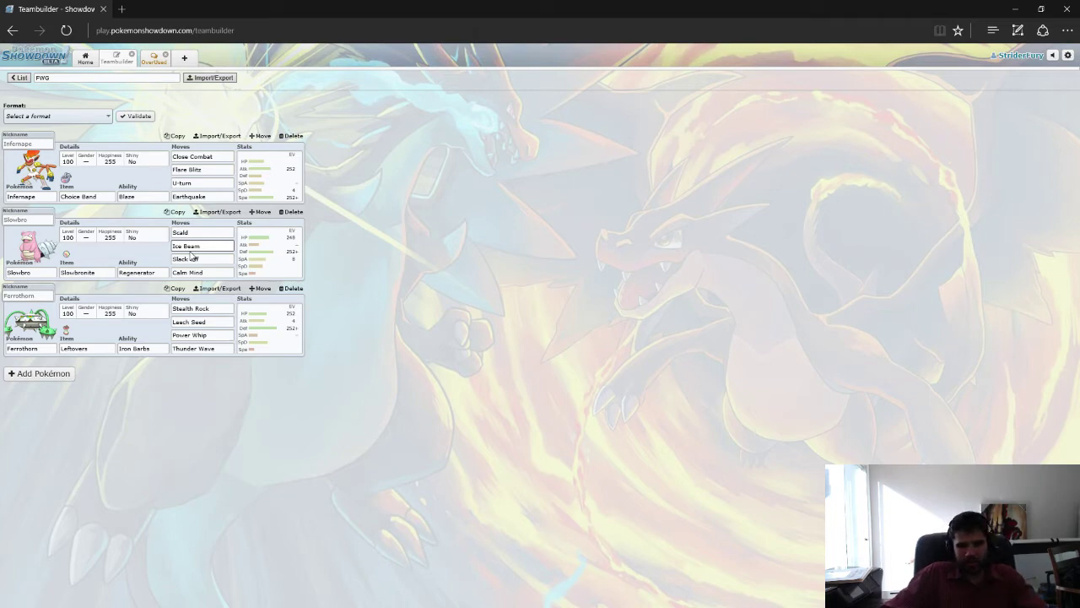
Step: Locate Heatran in Tier 1 and Salamence in Tier 2 of the Google Sheets tier list, and review the SFD team in Pokémon Showdown
{"action": "key", "text": "alt+Tab"}
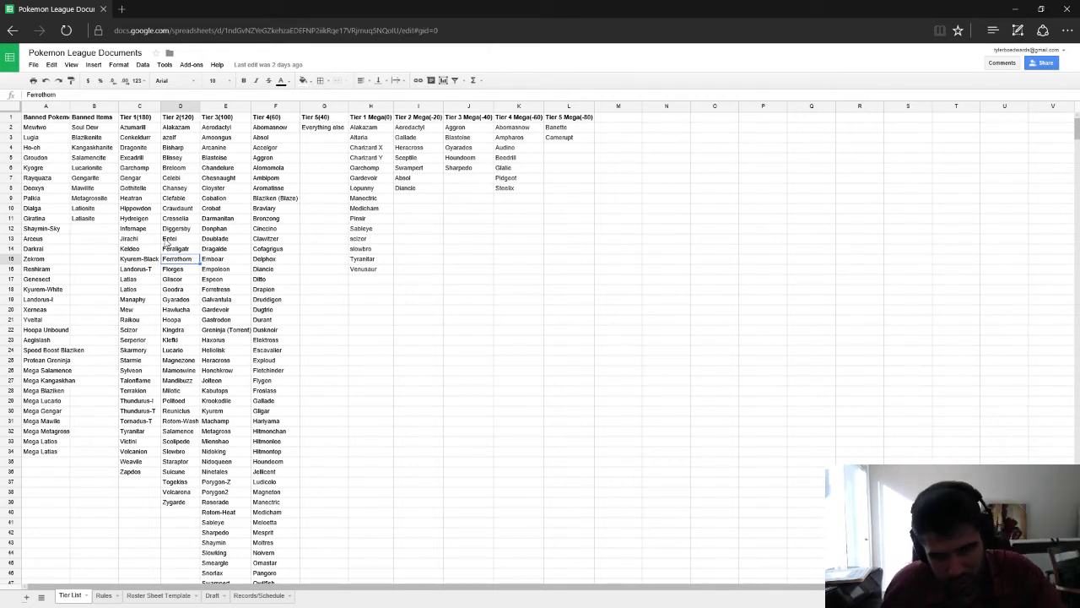
{"action": "left_click", "coordinate": [132, 199]}
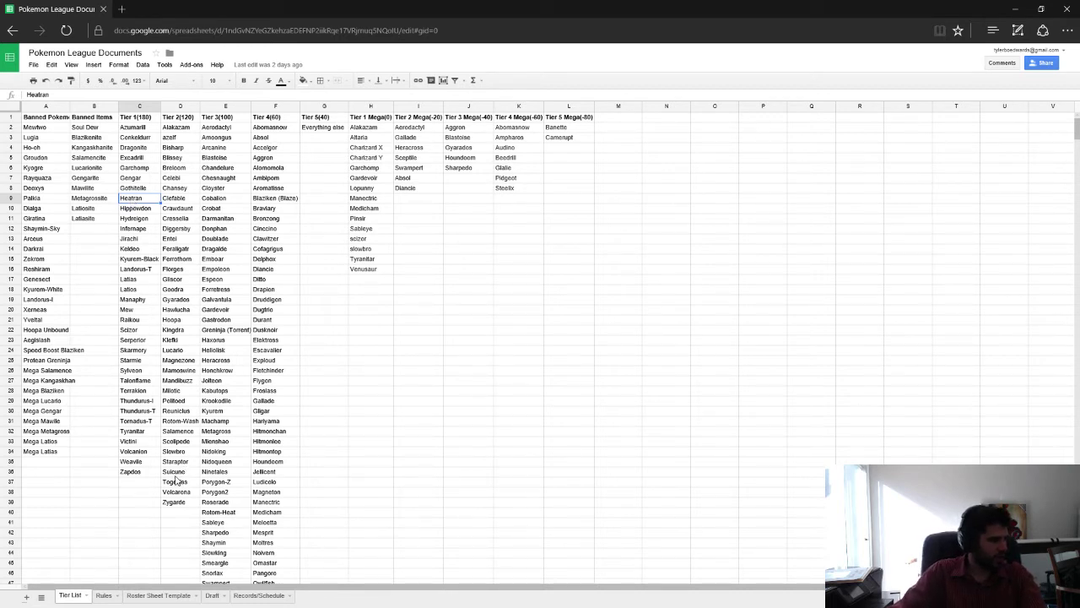
{"action": "left_click", "coordinate": [172, 432]}
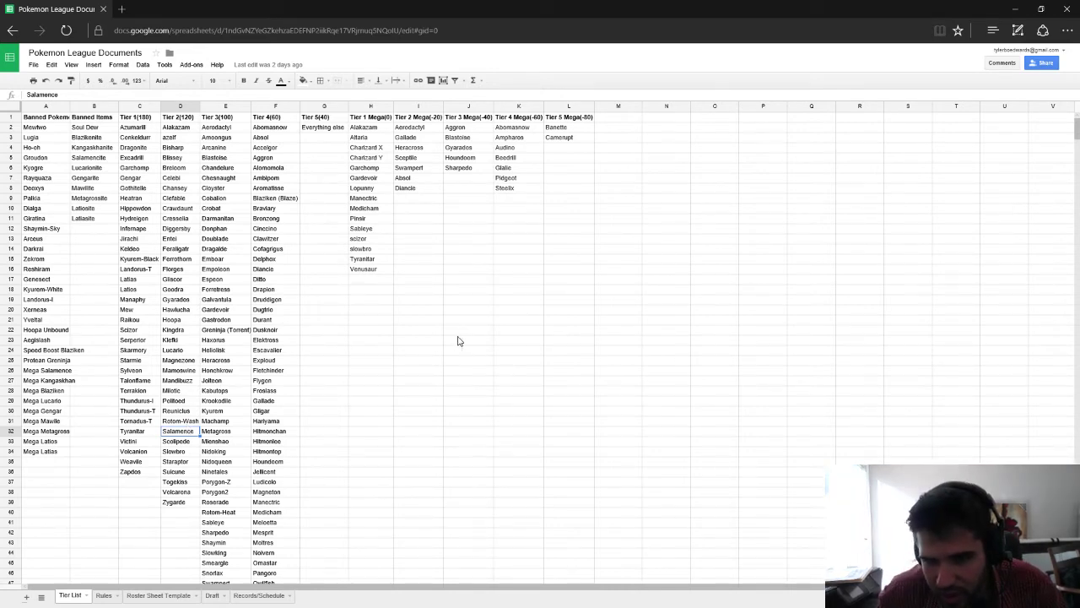
{"action": "key", "text": "alt+Tab"}
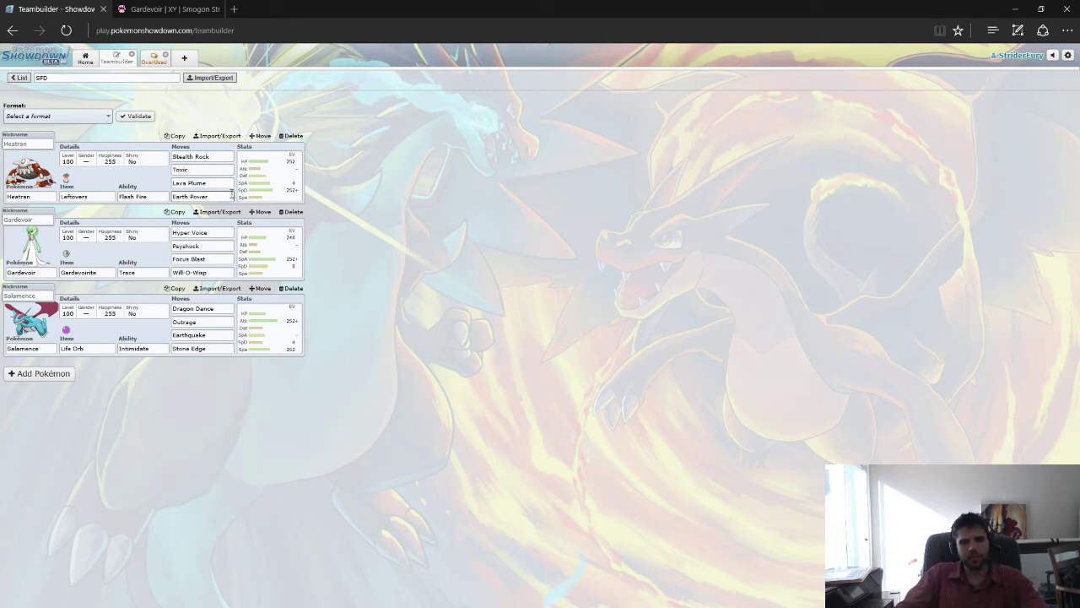
Step: Switch back to the Google Sheets tier list and locate Keldeo in Tier 1 and Bisharp in Tier 2
{"action": "key", "text": "alt+Tab"}
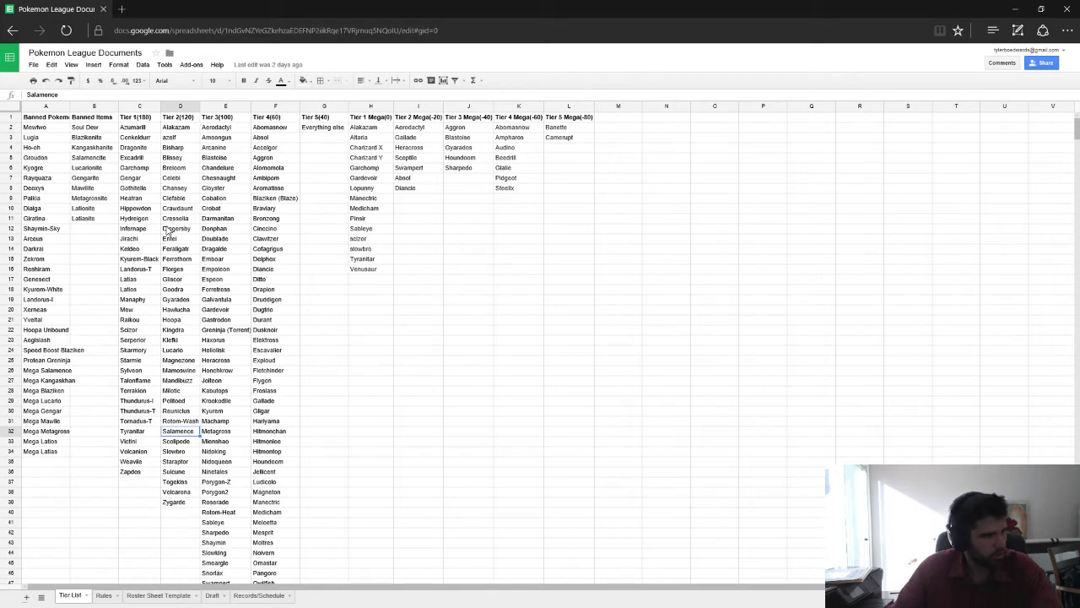
{"action": "left_click", "coordinate": [130, 250]}
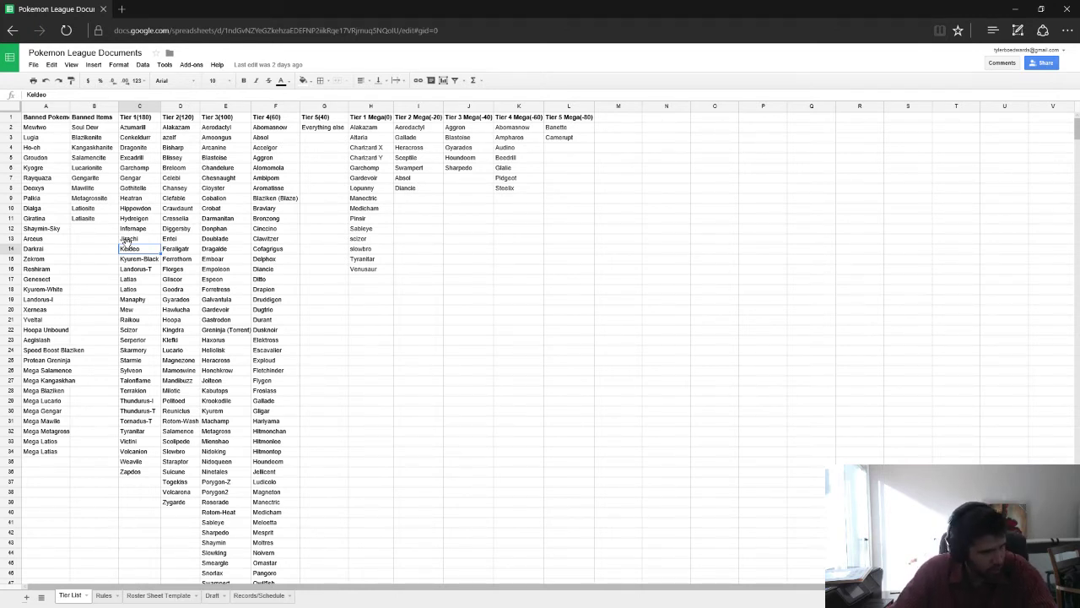
{"action": "left_click", "coordinate": [180, 149]}
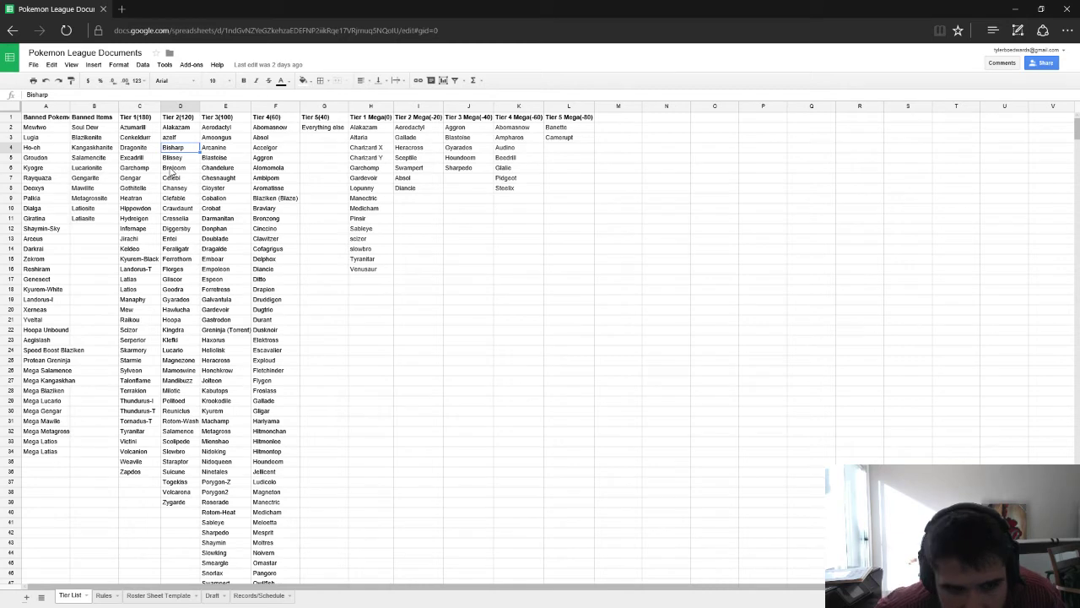
Step: Switch to Pokémon Showdown and review the FDP team, including the move options for Bisharp's Pursuit slot
{"action": "key", "text": "alt+Tab"}
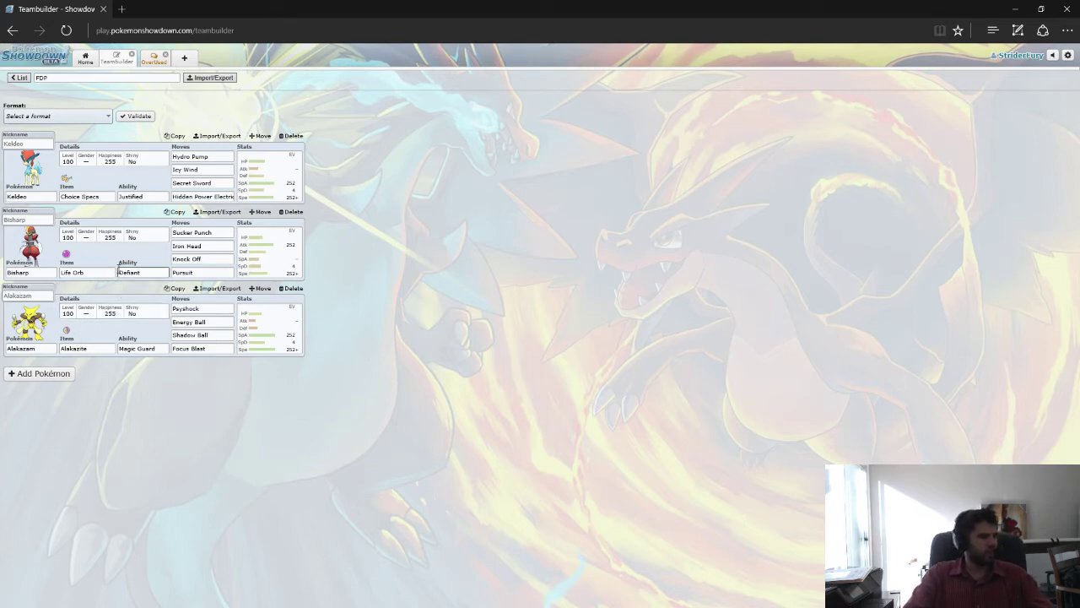
{"action": "left_click", "coordinate": [205, 273]}
{"action": "left_click", "coordinate": [22, 78]}
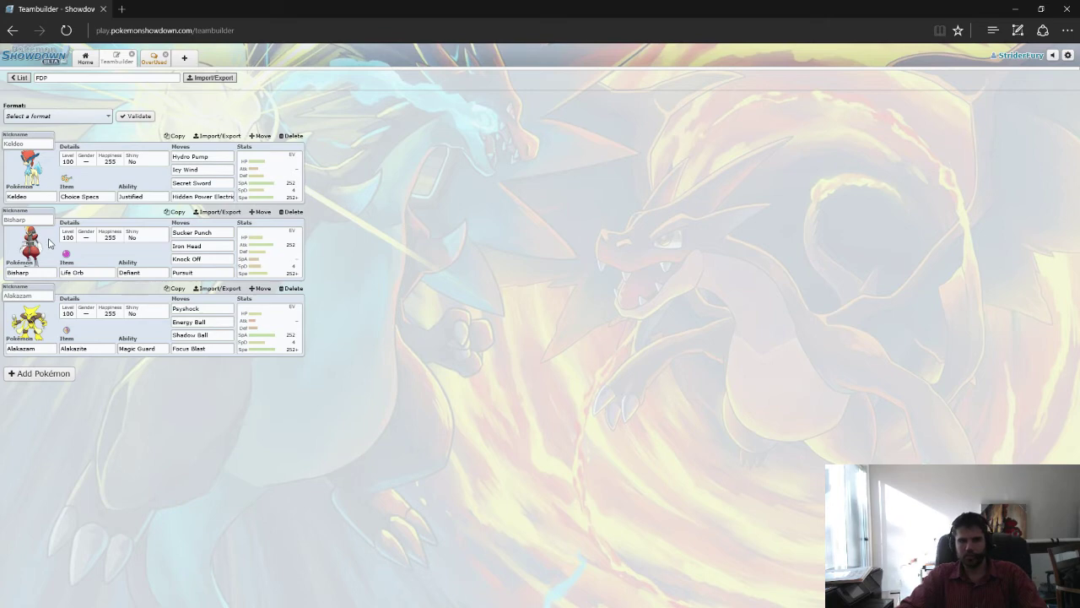
Step: Switch back to the Google Sheets tier list and locate Manectric in Tier 1 Mega and Landorus-T in Tier 1
{"action": "key", "text": "alt+Tab"}
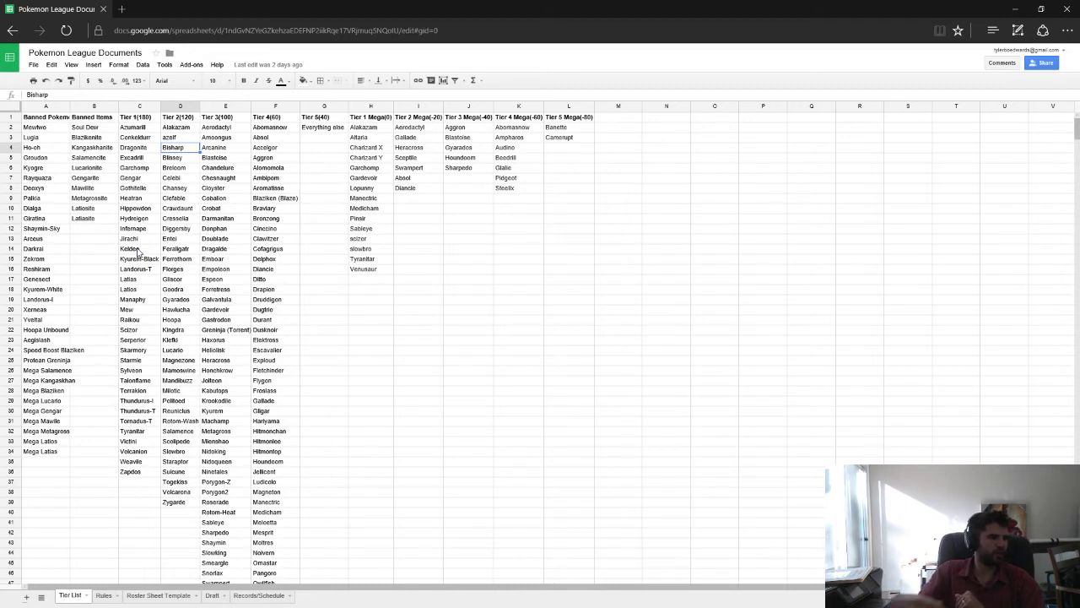
{"action": "left_click", "coordinate": [365, 199]}
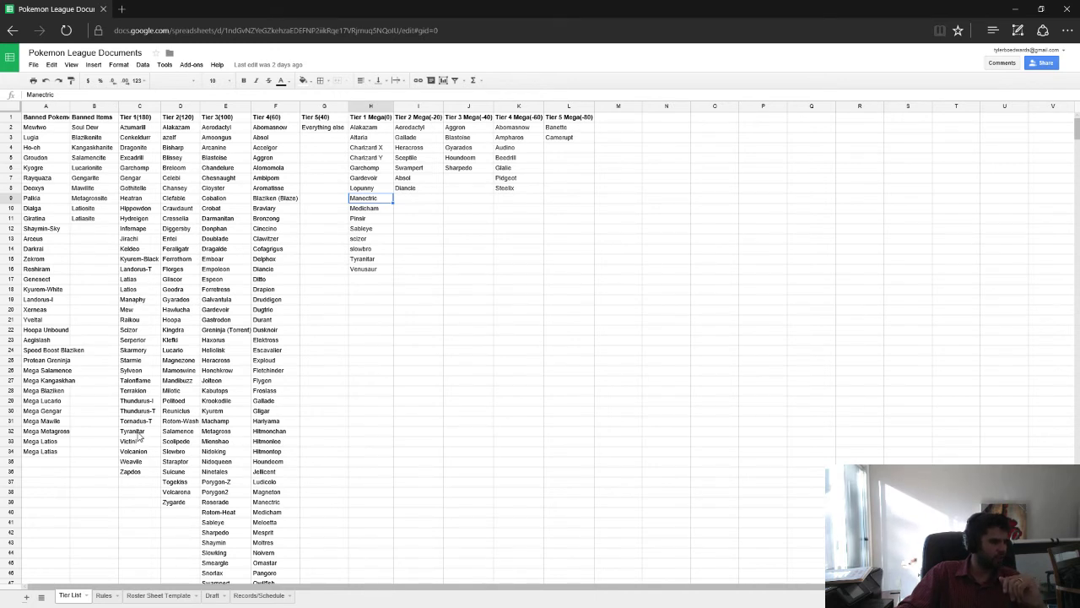
{"action": "left_click", "coordinate": [139, 278]}
{"action": "key", "text": "Up"}
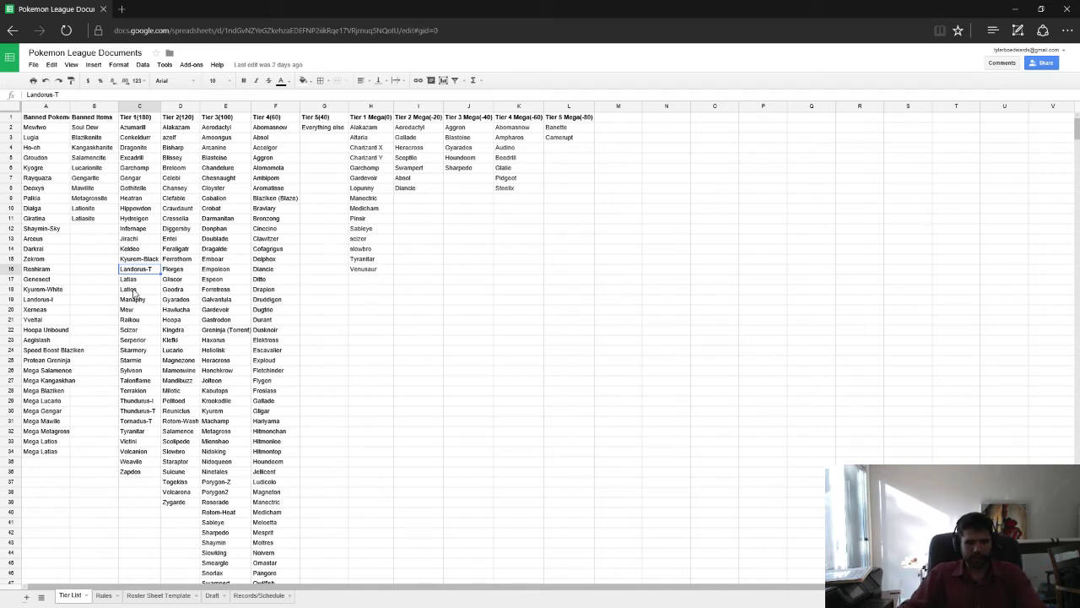
Step: Switch to the Pokémon Showdown teambuilder, create a new team and add Manectric as its first Pokémon
{"action": "key", "text": "alt+Tab"}
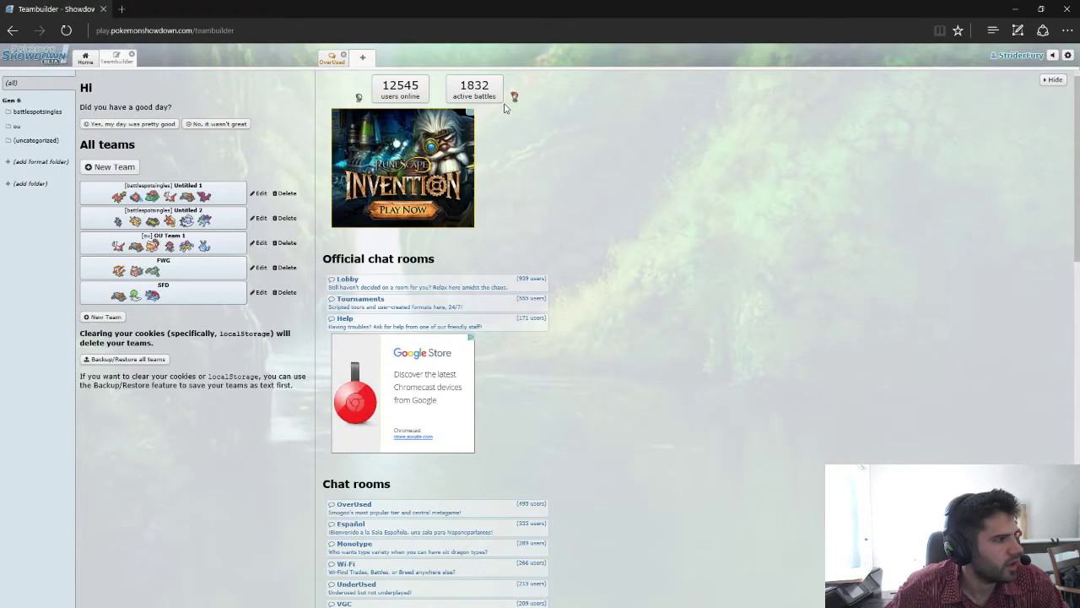
{"action": "left_click", "coordinate": [95, 319]}
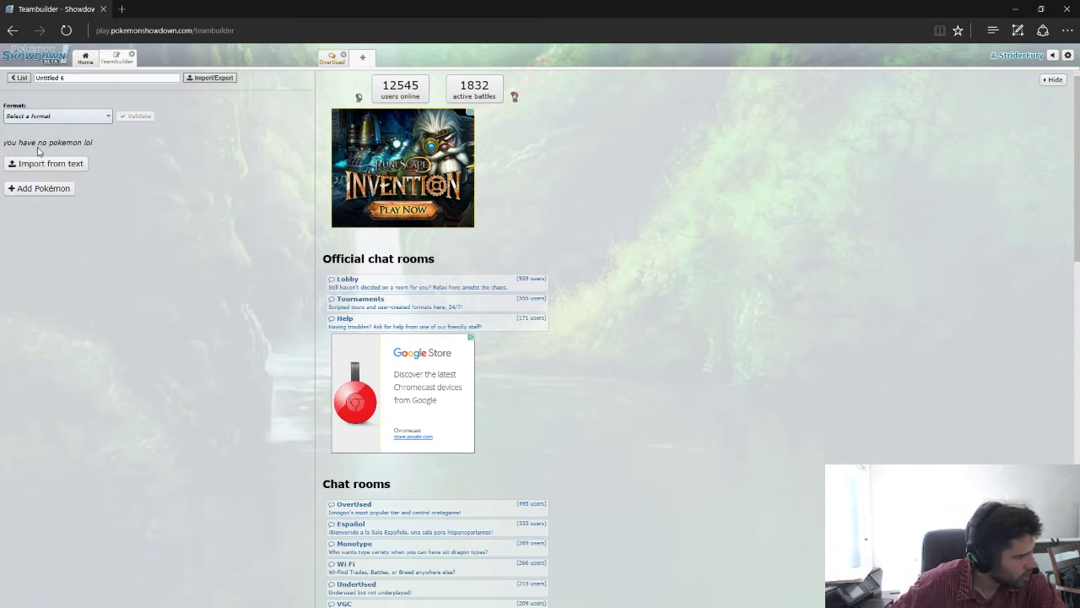
{"action": "left_click", "coordinate": [66, 188]}
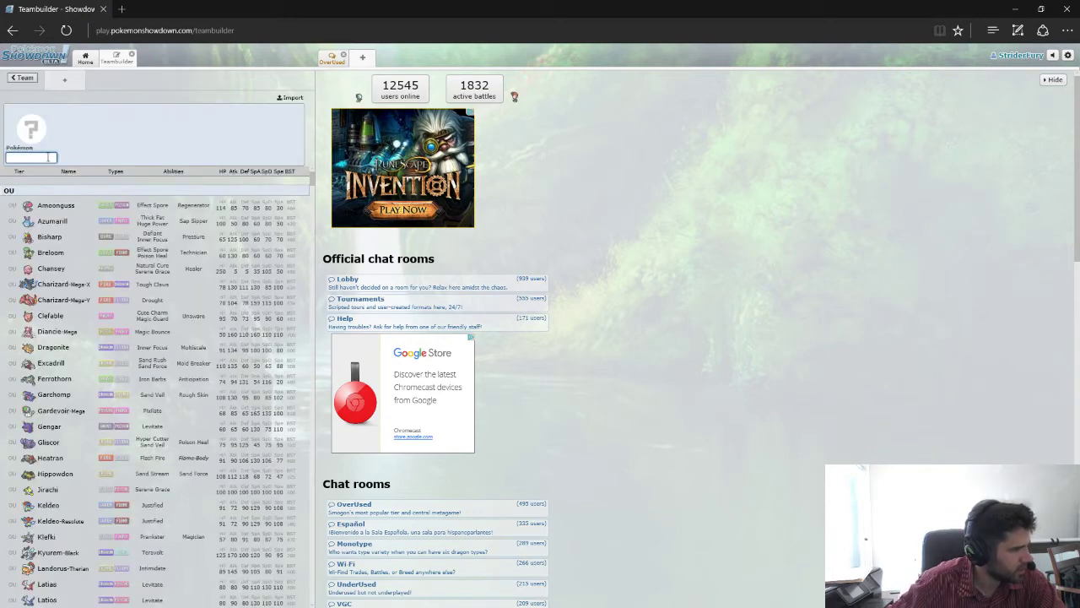
{"action": "type", "text": "mane"}
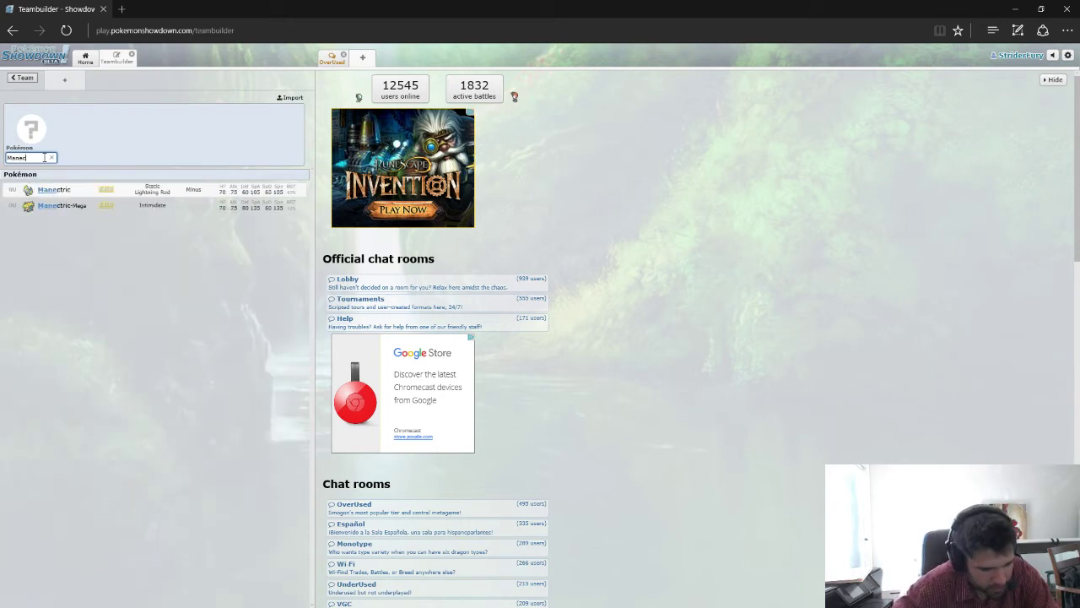
{"action": "key", "text": "Return"}
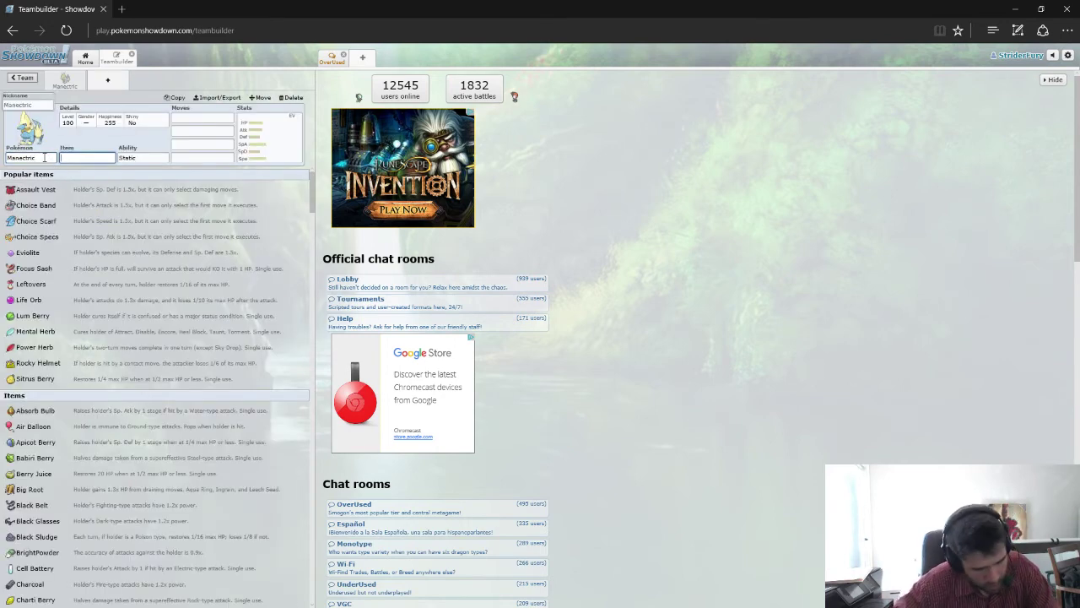
Step: Give Manectric the Manectite item and accept Static as its ability
{"action": "type", "text": "Manect"}
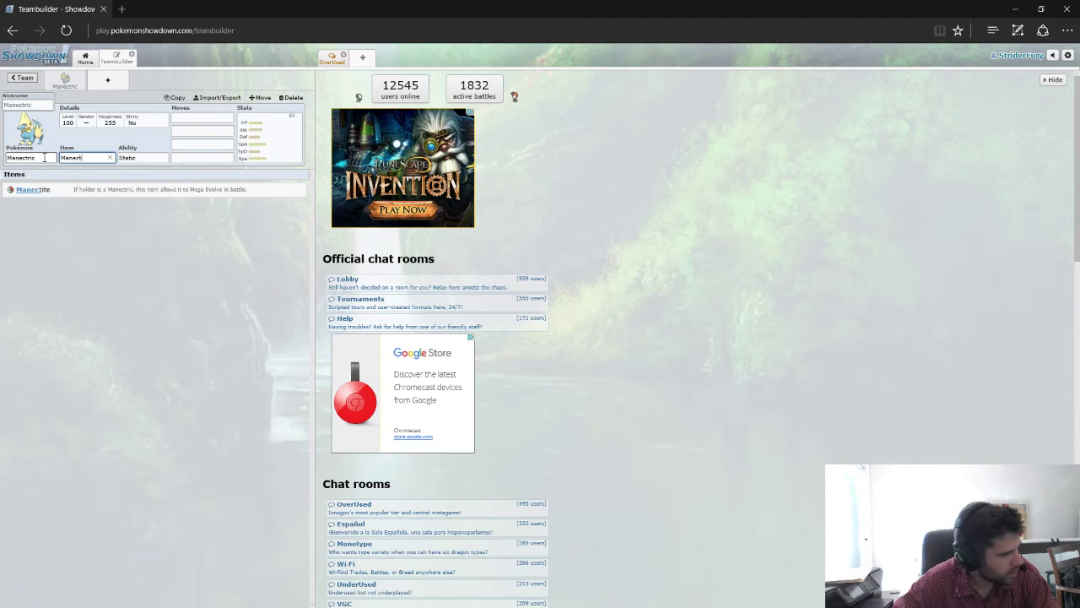
{"action": "key", "text": "Return"}
{"action": "key", "text": "Return"}
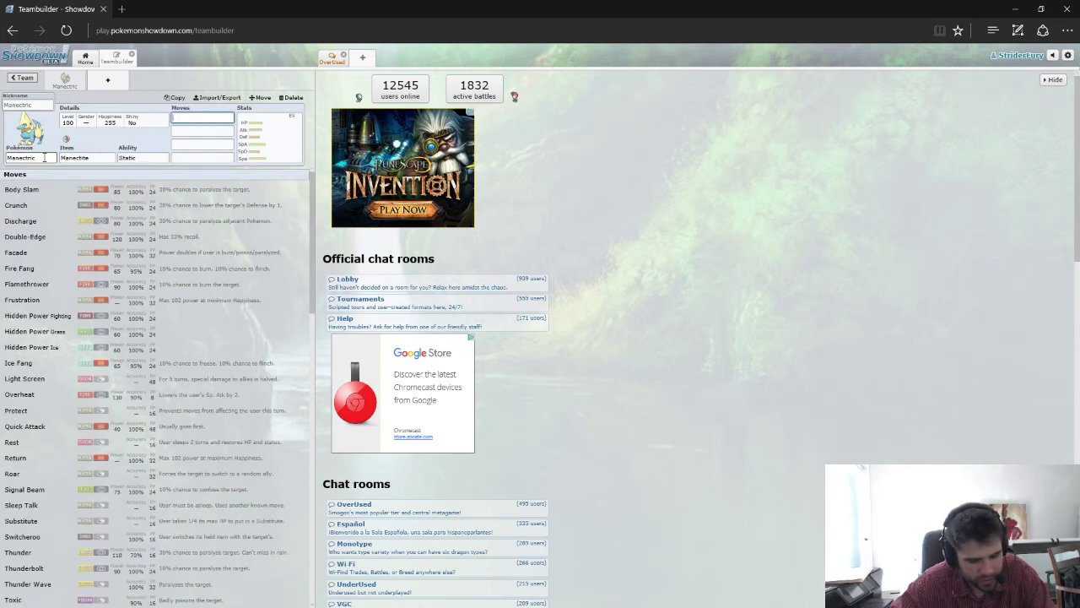
Step: Give Manectric the moves Volt Switch, Thunderbolt, Flamethrower and Hidden Power Ice, and apply the suggested Fast Special Sweeper EV spread
{"action": "type", "text": "Volt Switch"}
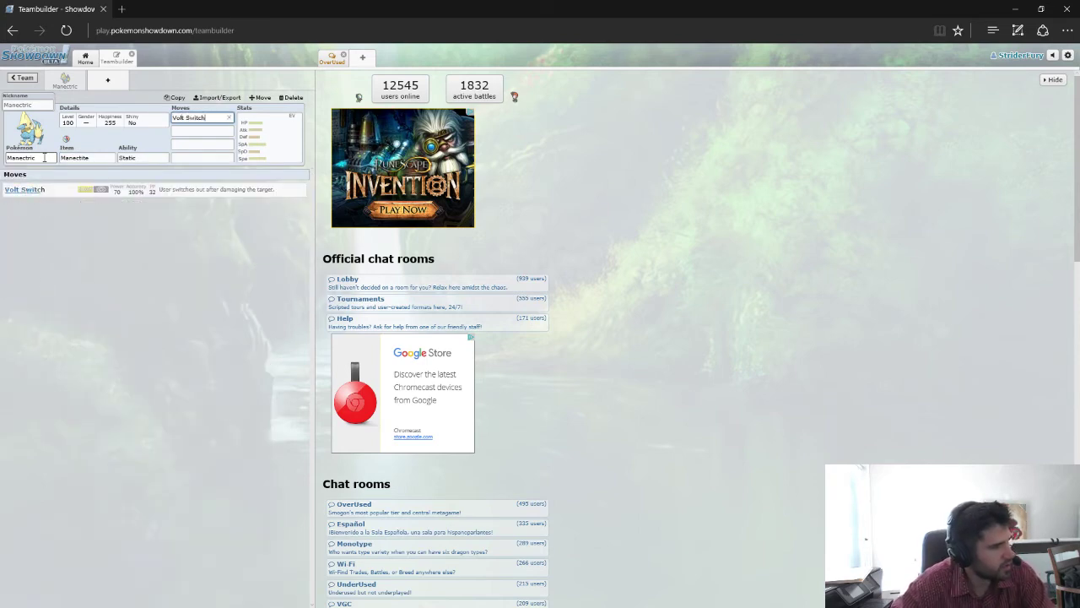
{"action": "key", "text": "Return"}
{"action": "type", "text": "Thunderbolt"}
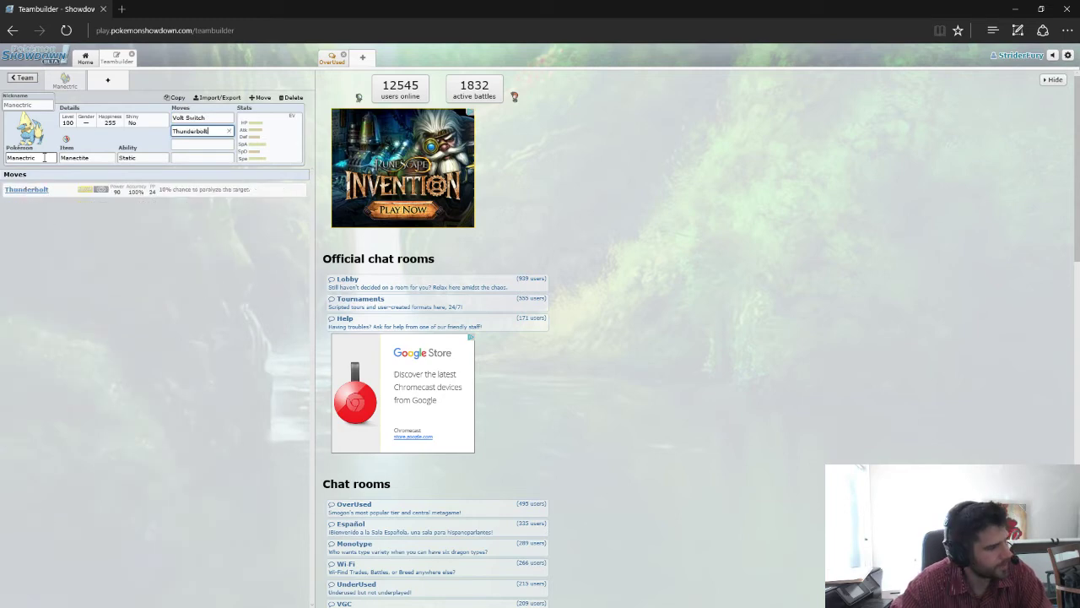
{"action": "key", "text": "Return"}
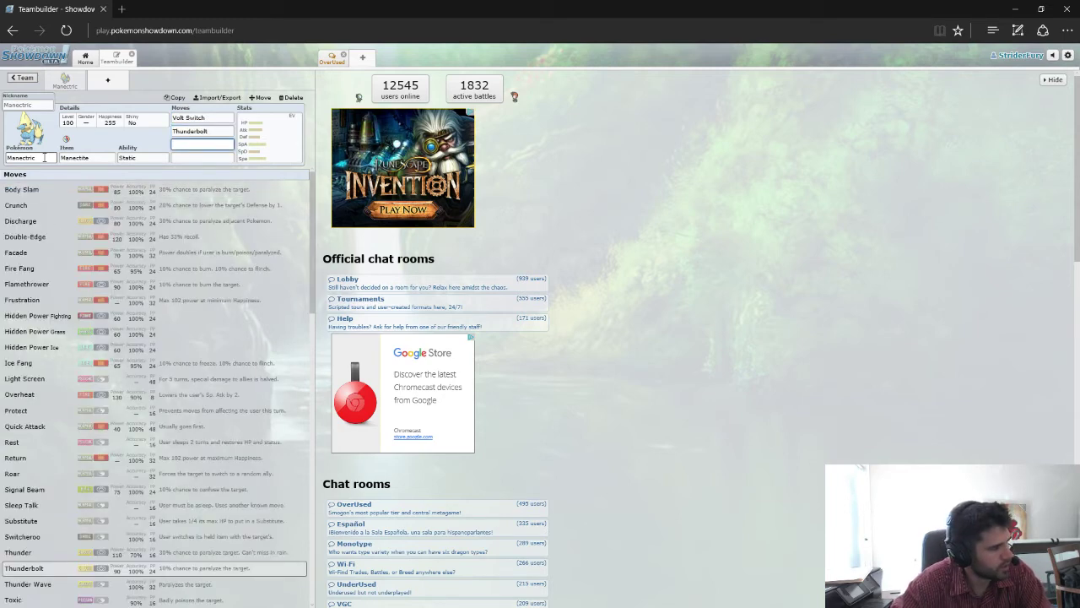
{"action": "type", "text": "Flame"}
{"action": "key", "text": "Down"}
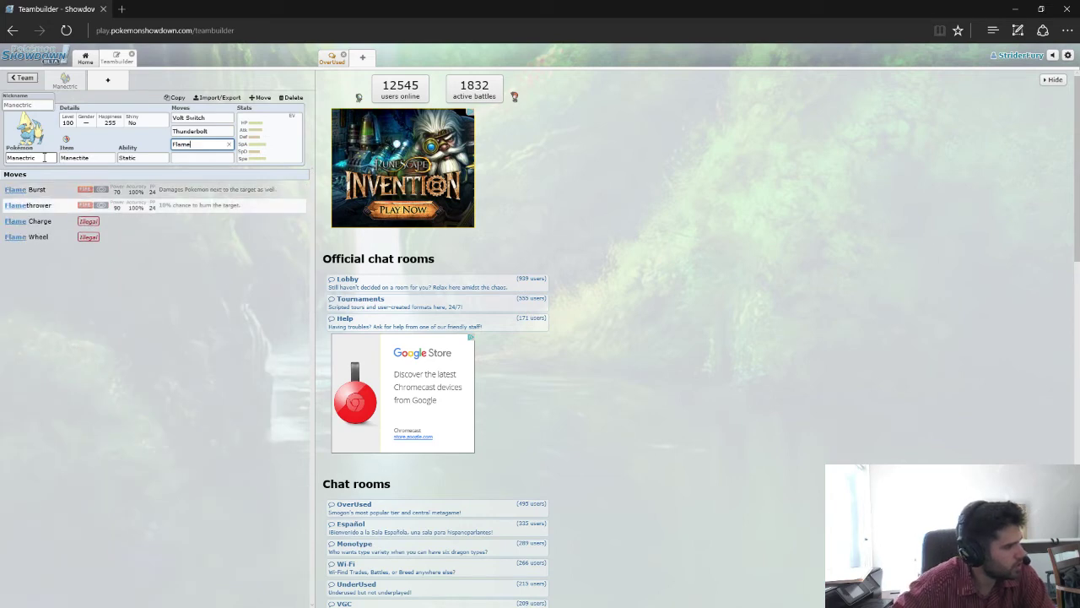
{"action": "key", "text": "Return"}
{"action": "type", "text": "Hidden"}
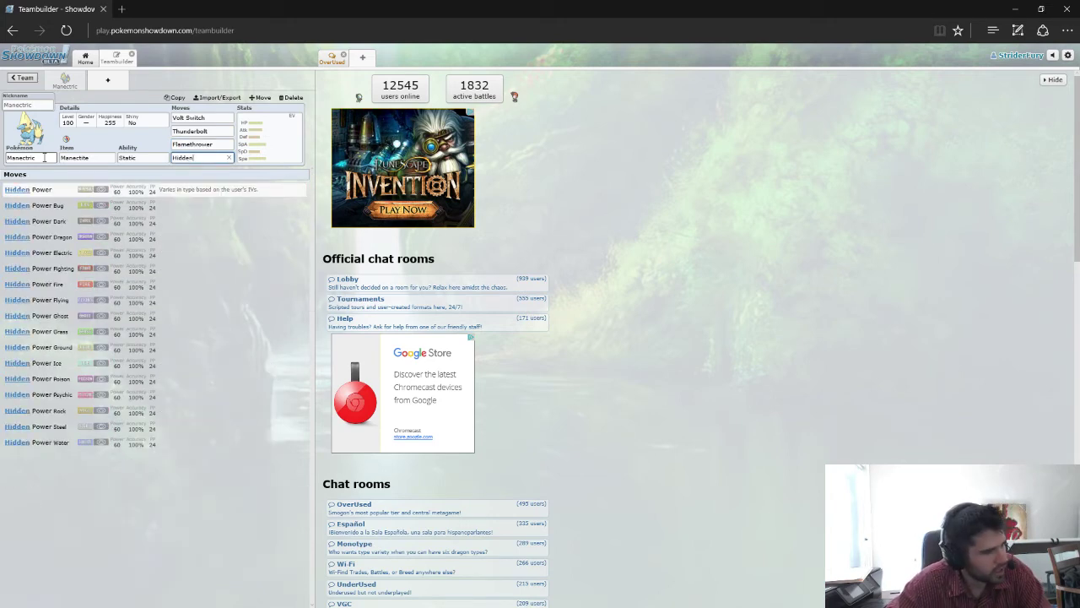
{"action": "type", "text": " power Ice"}
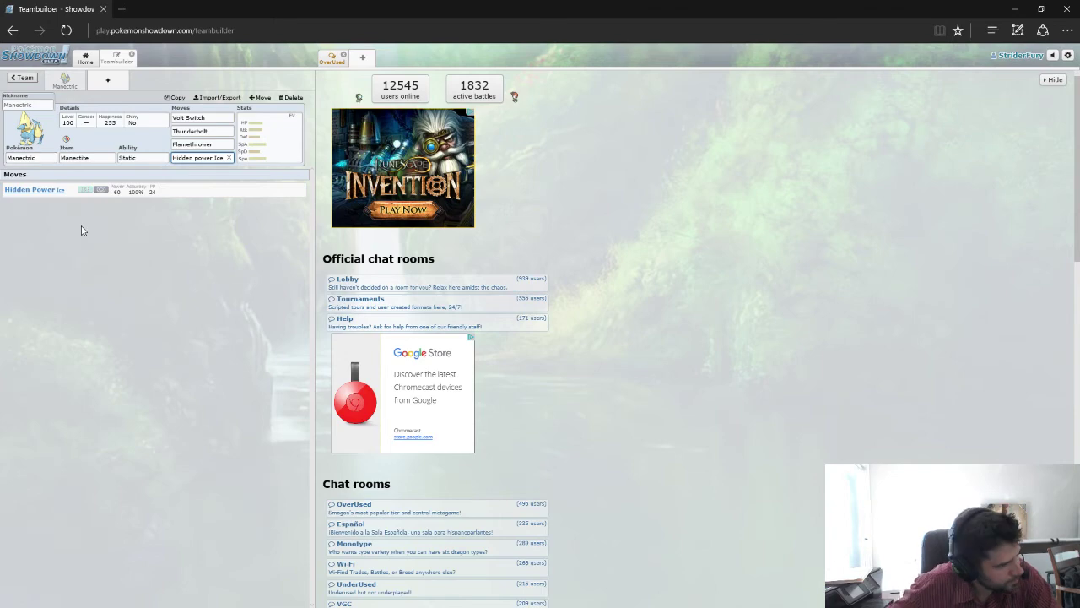
{"action": "key", "text": "Return"}
{"action": "left_click", "coordinate": [152, 190]}
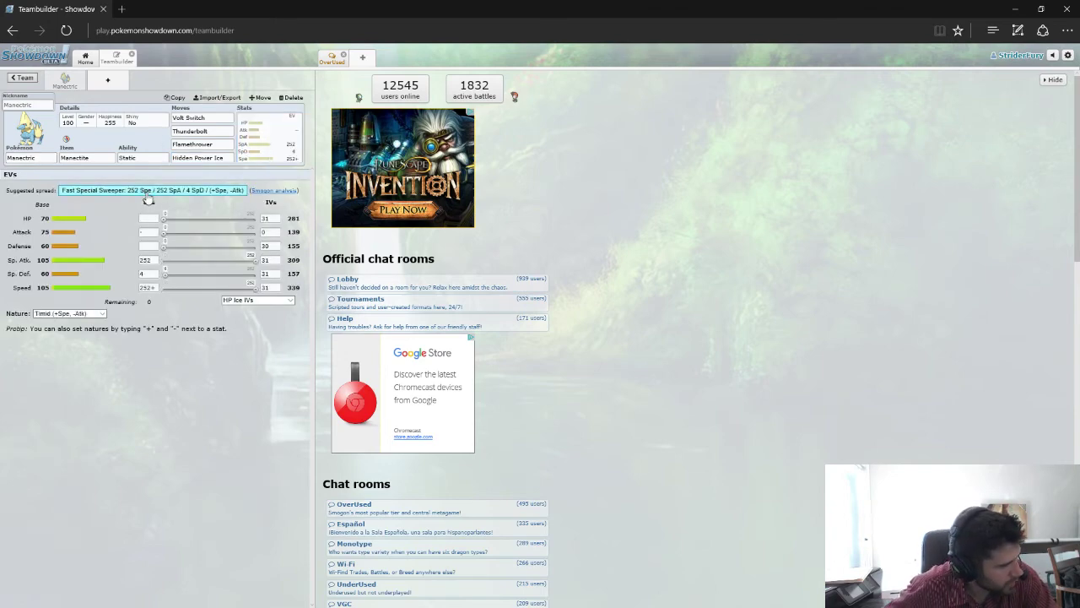
Step: Add Landorus-Therian as the team's second Pokémon and hide the chat room side panel
{"action": "left_click", "coordinate": [107, 81]}
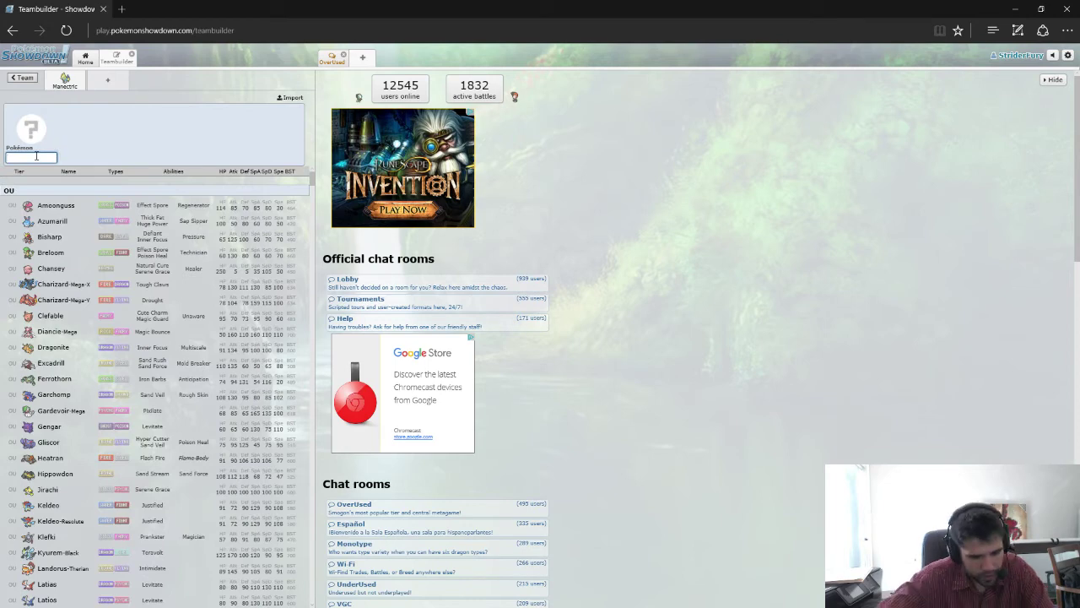
{"action": "type", "text": "Landoru"}
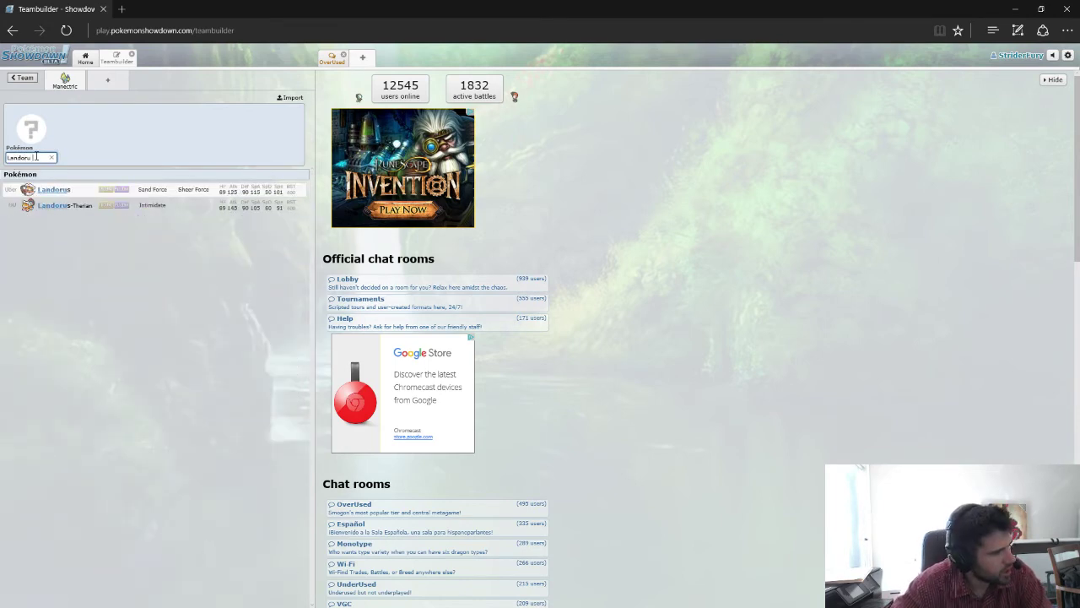
{"action": "key", "text": "Down"}
{"action": "key", "text": "Return"}
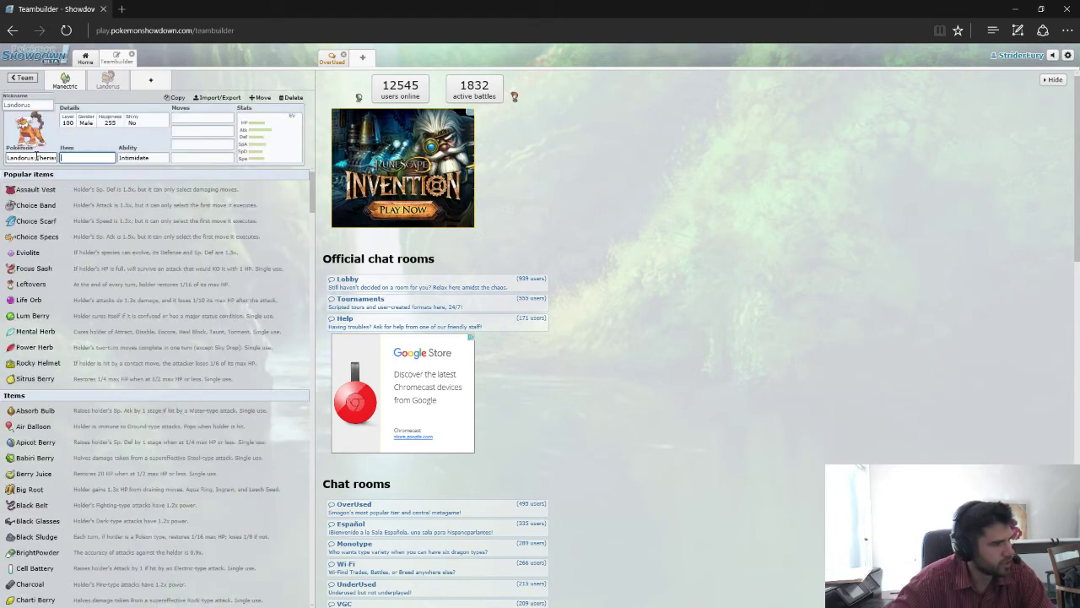
{"action": "left_click", "coordinate": [1055, 81]}
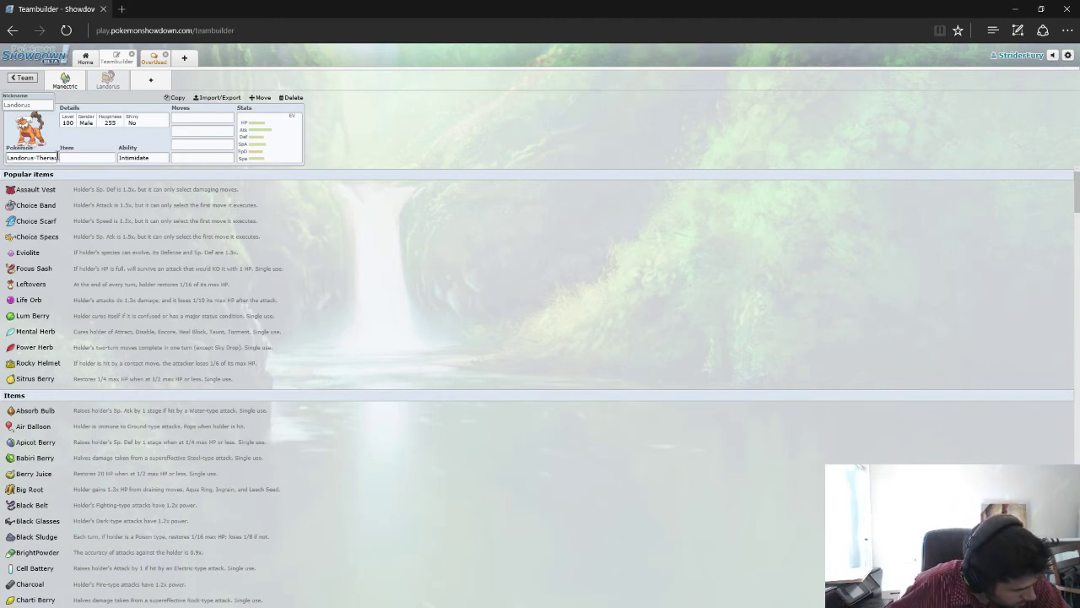
Step: Give Landorus-Therian the Choice Band item
{"action": "left_click", "coordinate": [60, 157]}
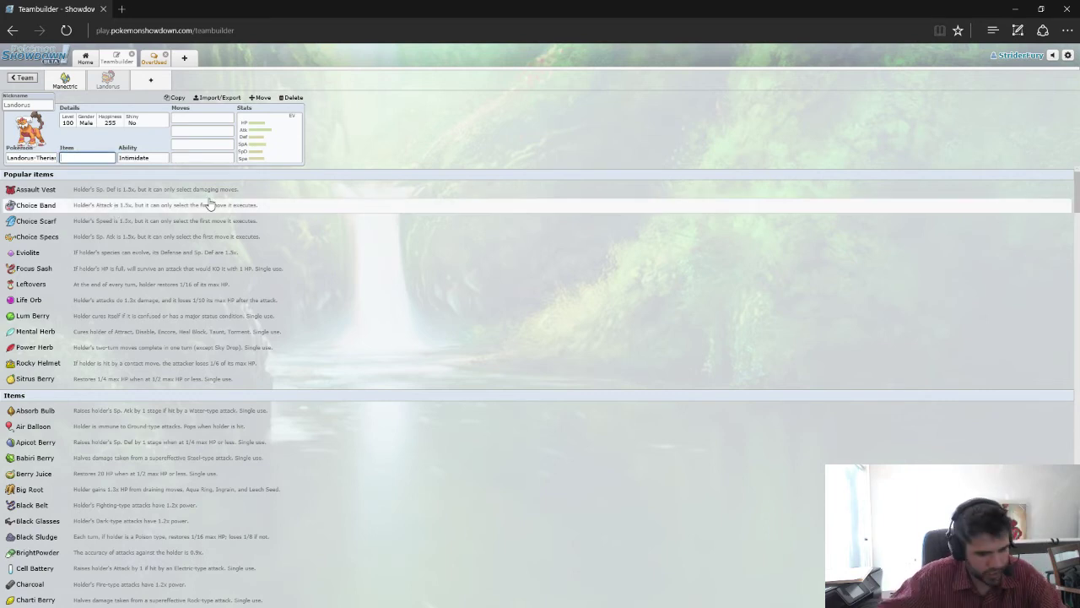
{"action": "type", "text": "Chou"}
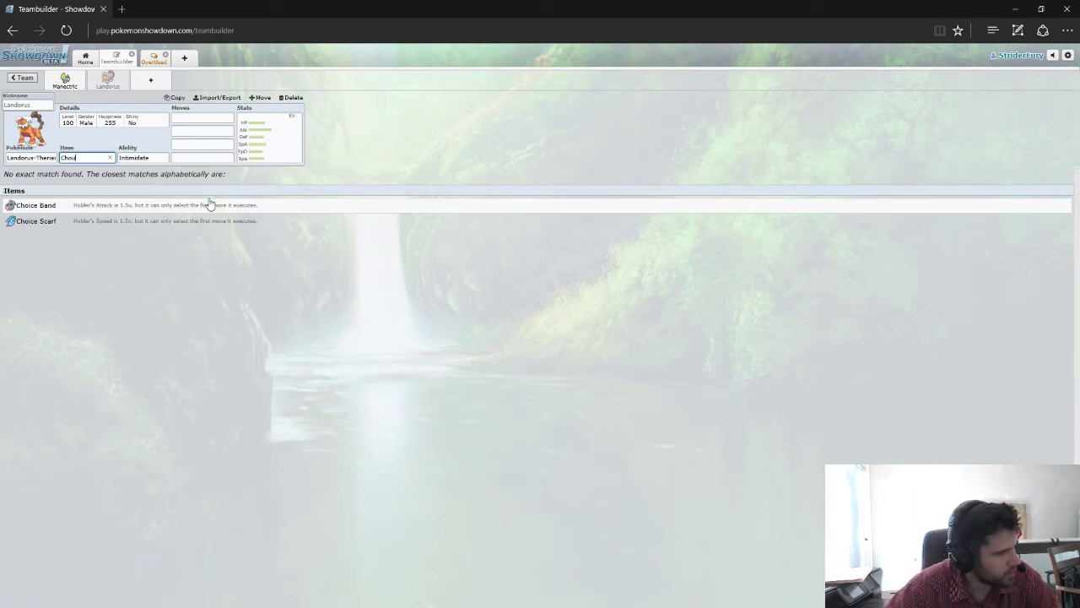
{"action": "key", "text": "BackSpace"}
{"action": "type", "text": "ic"}
{"action": "key", "text": "Return"}
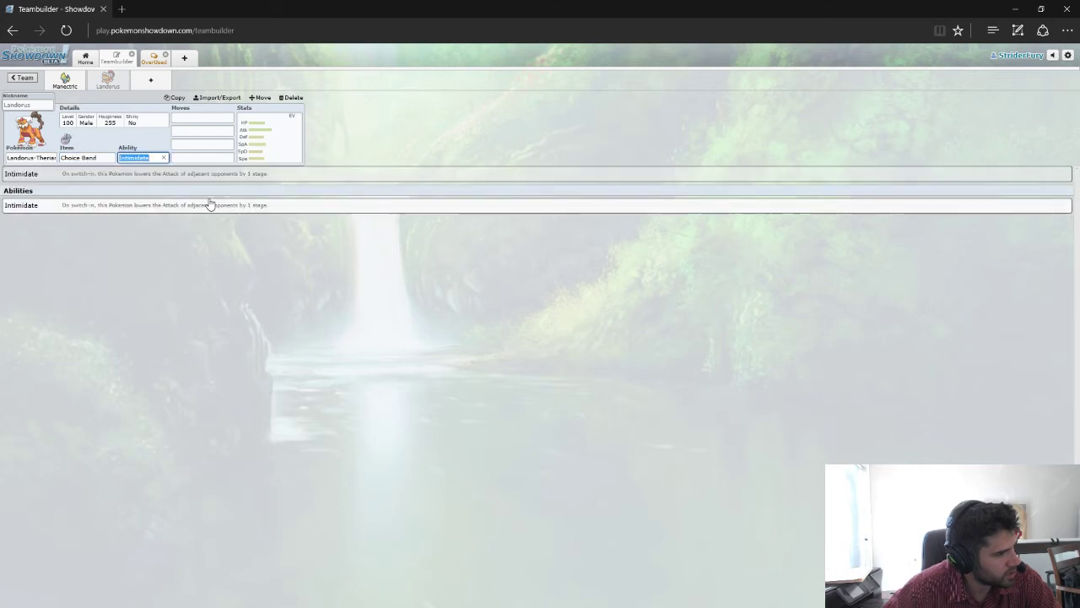
Step: Change Landorus-Therian's item to Choice Scarf and accept Intimidate as its ability
{"action": "key", "text": "shift+Tab"}
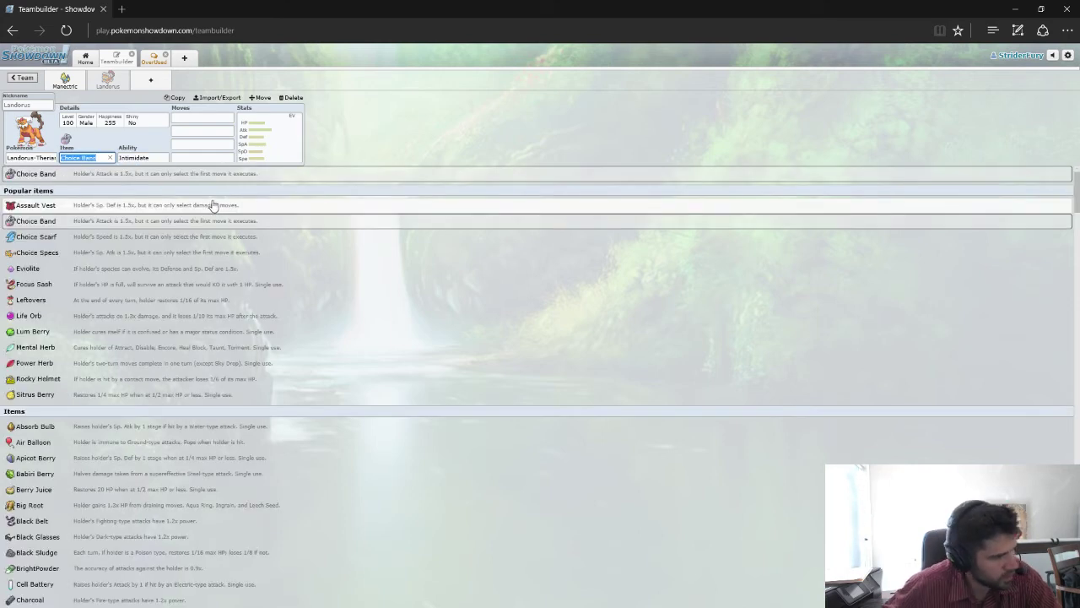
{"action": "key", "text": "BackSpace"}
{"action": "key", "text": "BackSpace"}
{"action": "key", "text": "BackSpace"}
{"action": "key", "text": "BackSpace"}
{"action": "type", "text": "Scar"}
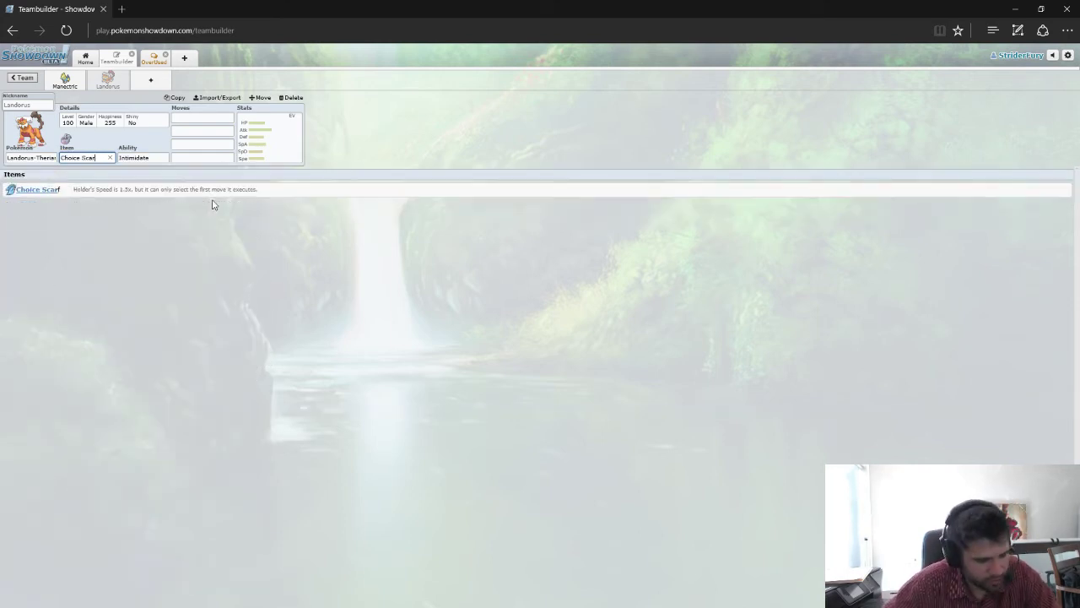
{"action": "key", "text": "Return"}
{"action": "key", "text": "Return"}
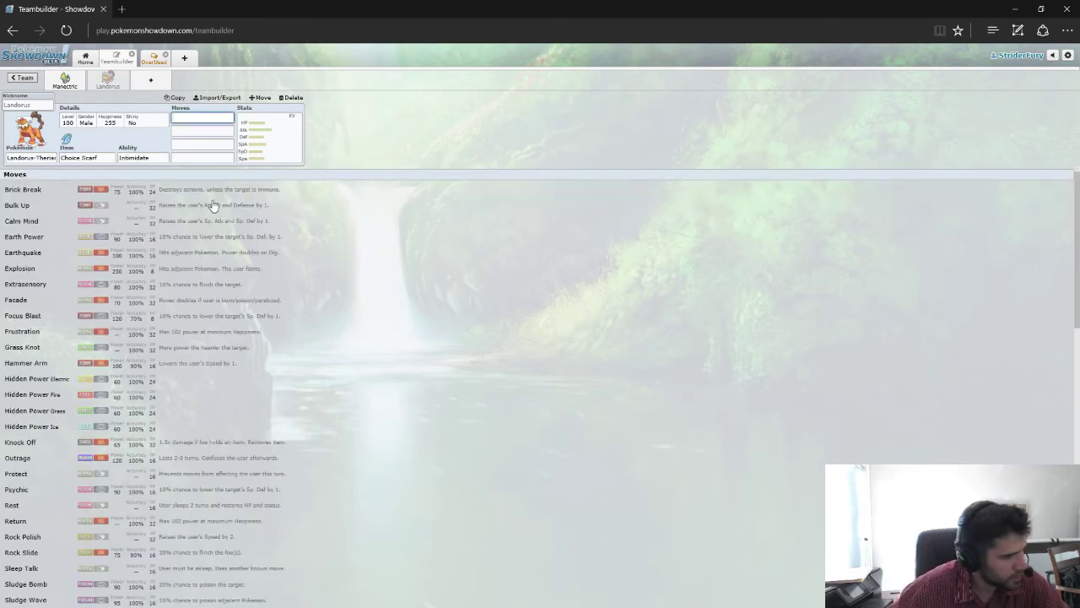
Step: Give Landorus-Therian the moves U-turn, Earthquake, Stone Edge and Superpower, and apply the suggested Physical Scarf EV spread
{"action": "type", "text": "u-turn"}
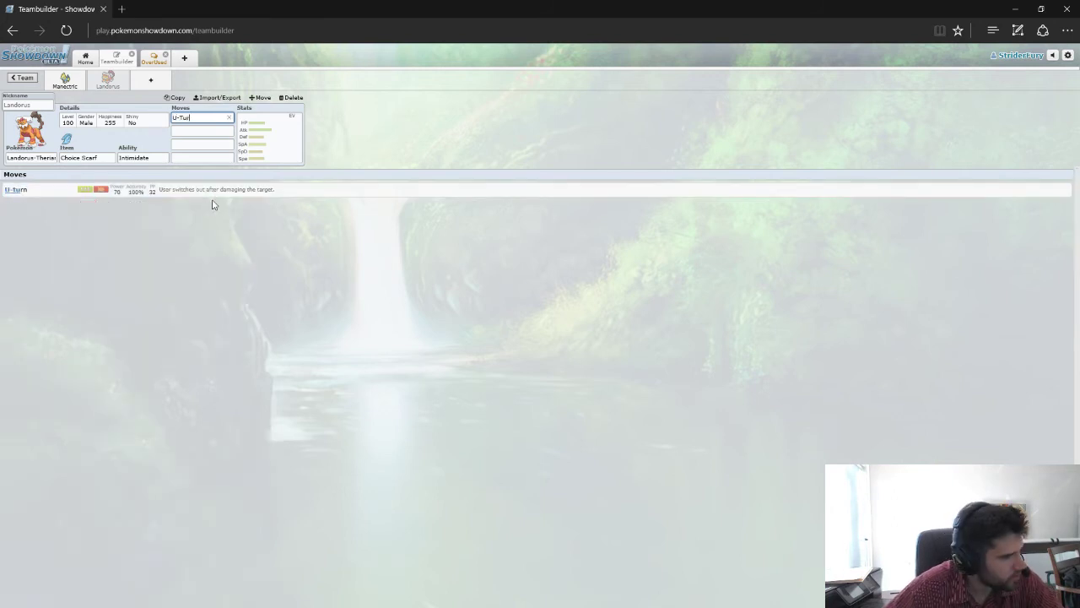
{"action": "key", "text": "Return"}
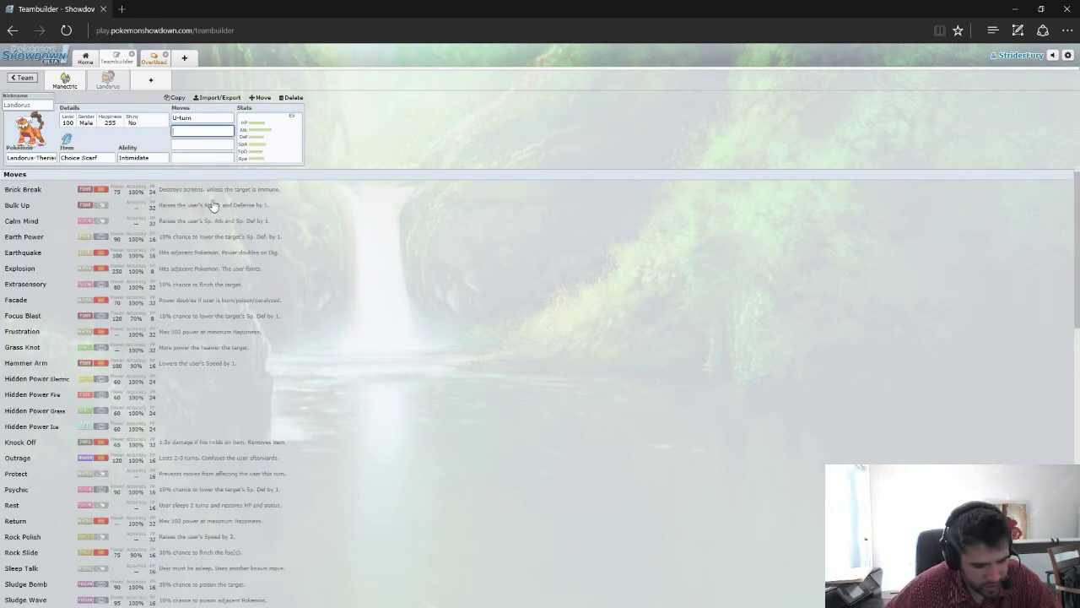
{"action": "type", "text": "Earthw"}
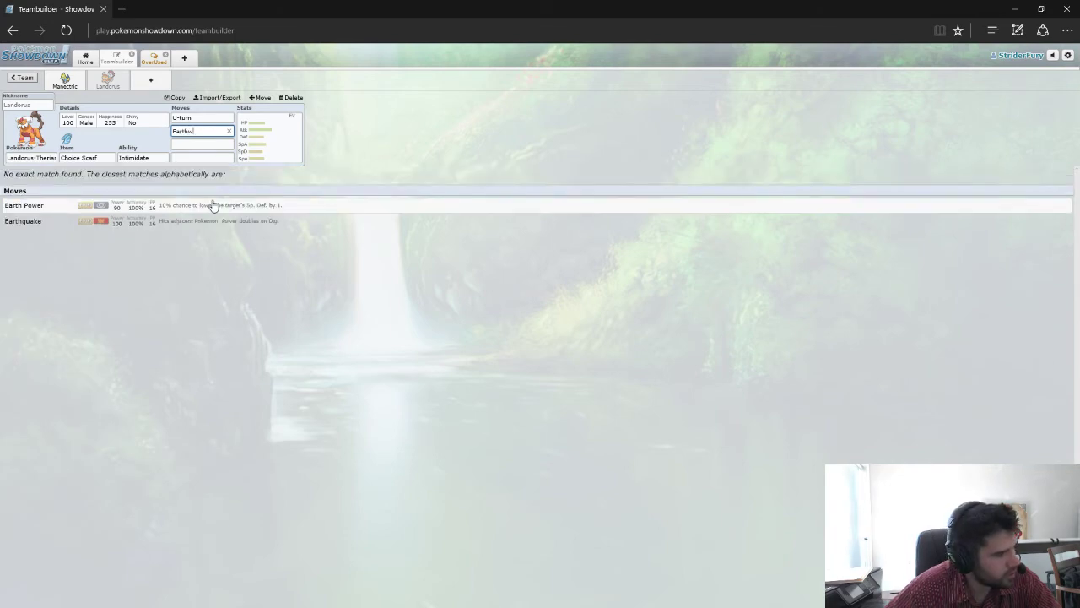
{"action": "key", "text": "BackSpace"}
{"action": "type", "text": "q"}
{"action": "key", "text": "Return"}
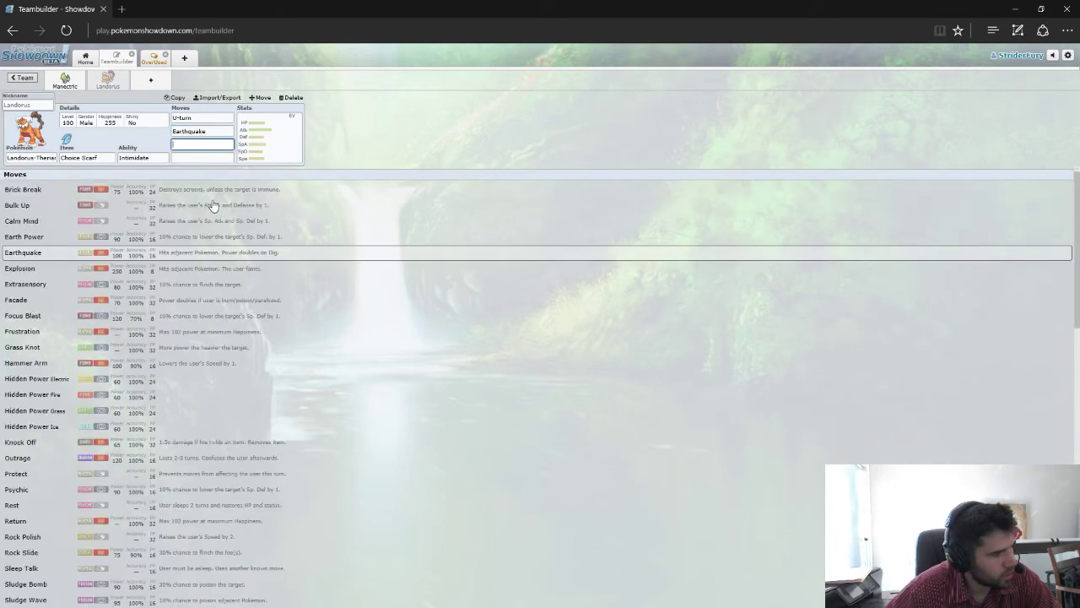
{"action": "type", "text": "Stone Edge"}
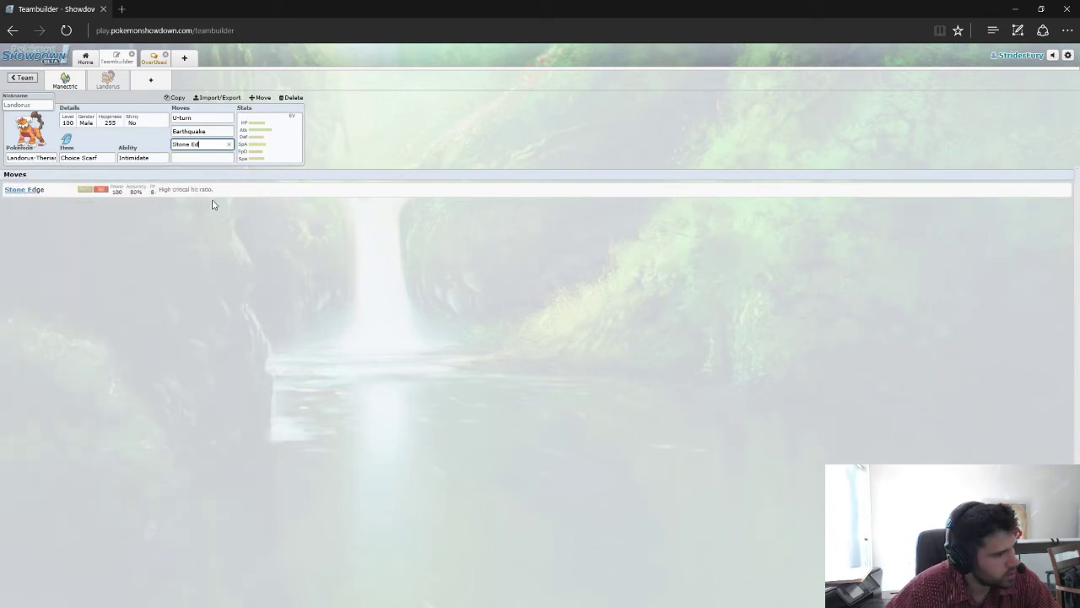
{"action": "key", "text": "Return"}
{"action": "type", "text": "Super"}
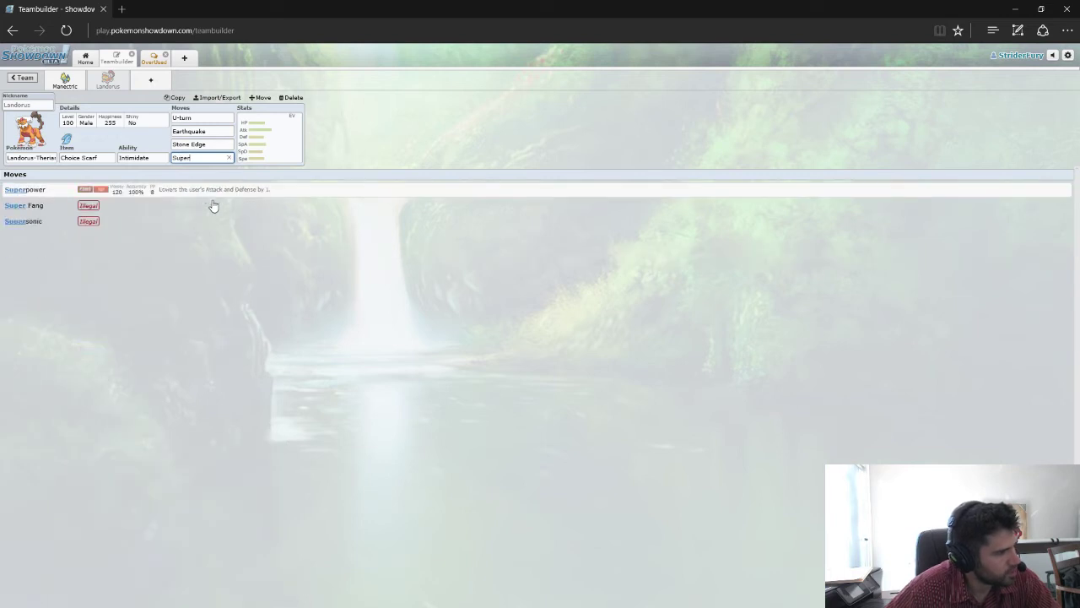
{"action": "type", "text": "Power"}
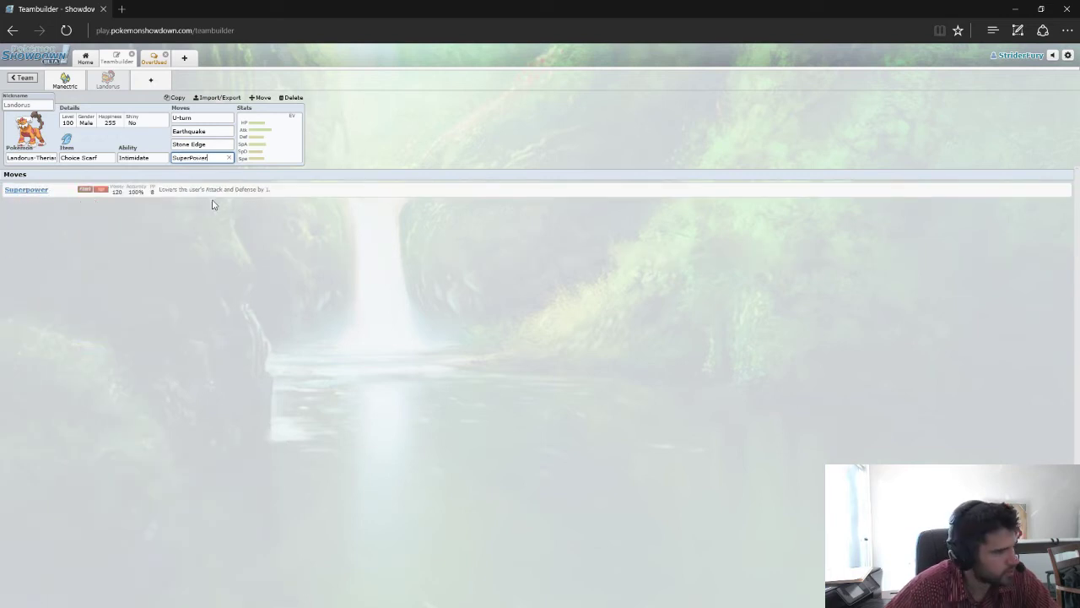
{"action": "key", "text": "Return"}
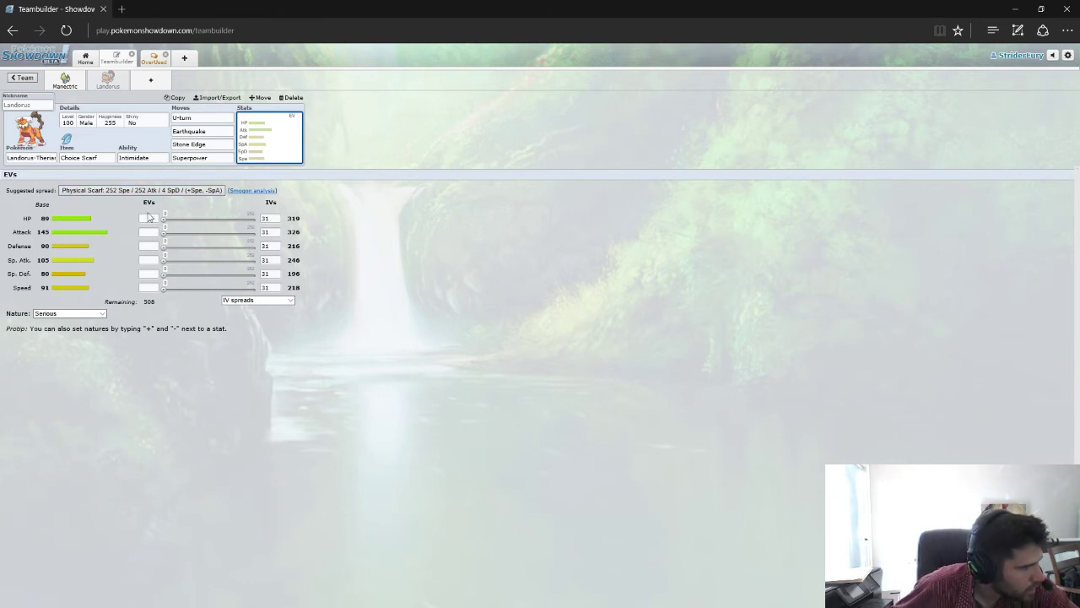
{"action": "left_click", "coordinate": [201, 190]}
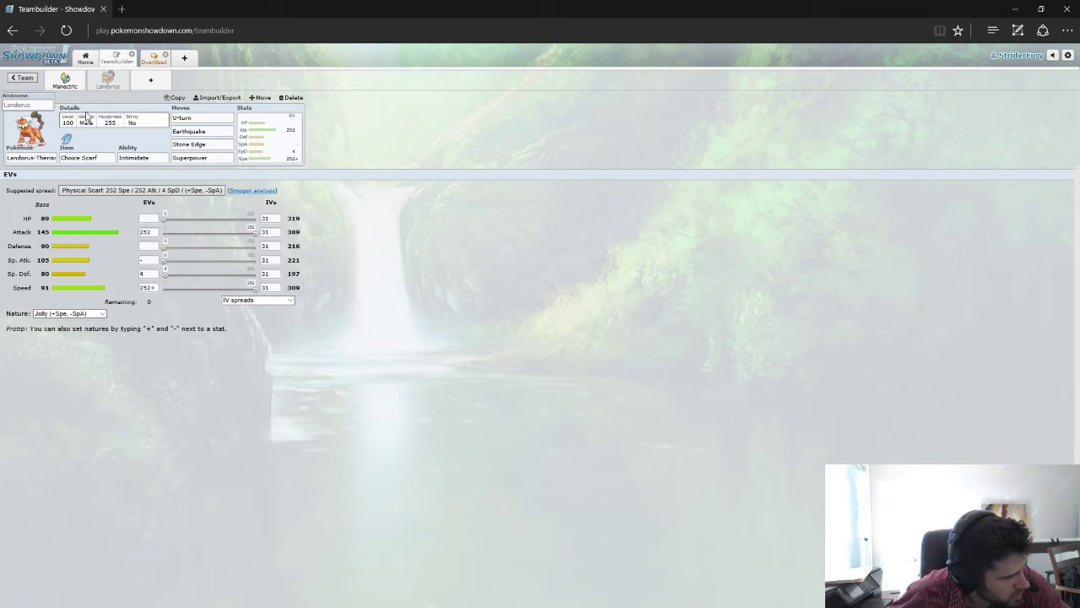
Step: Reopen Manectric from the team overview, change its form to Manectric-Mega and accept Intimidate as its ability
{"action": "left_click", "coordinate": [64, 82]}
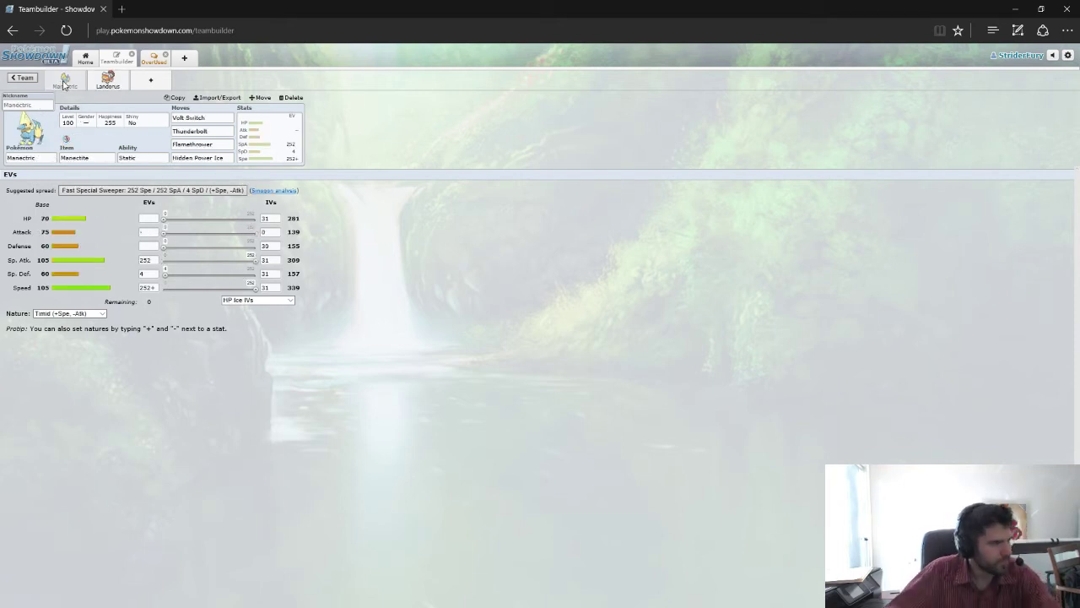
{"action": "left_click", "coordinate": [21, 77]}
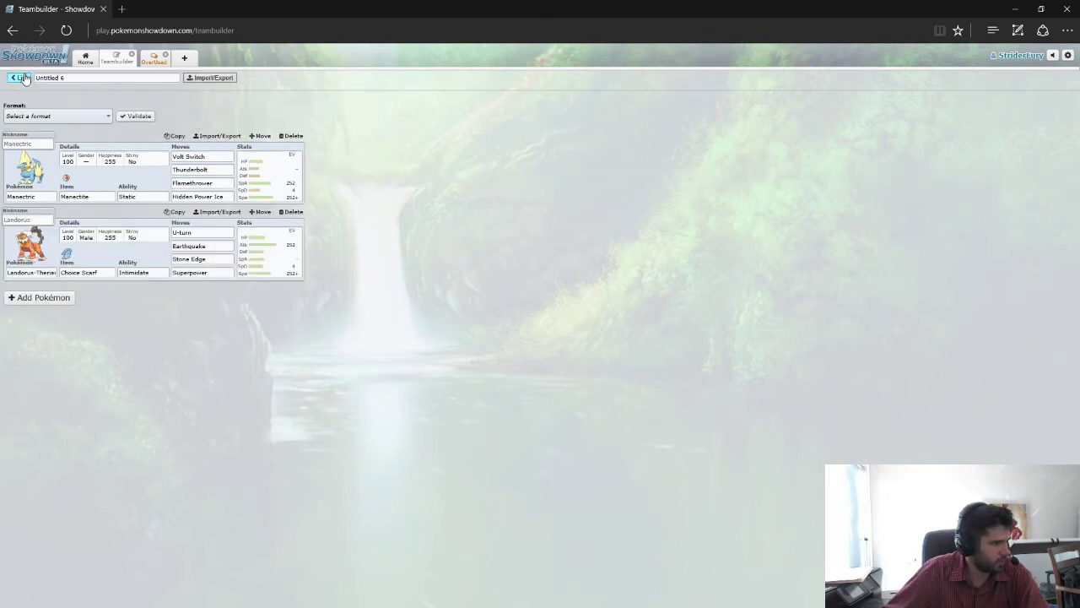
{"action": "left_click", "coordinate": [32, 196]}
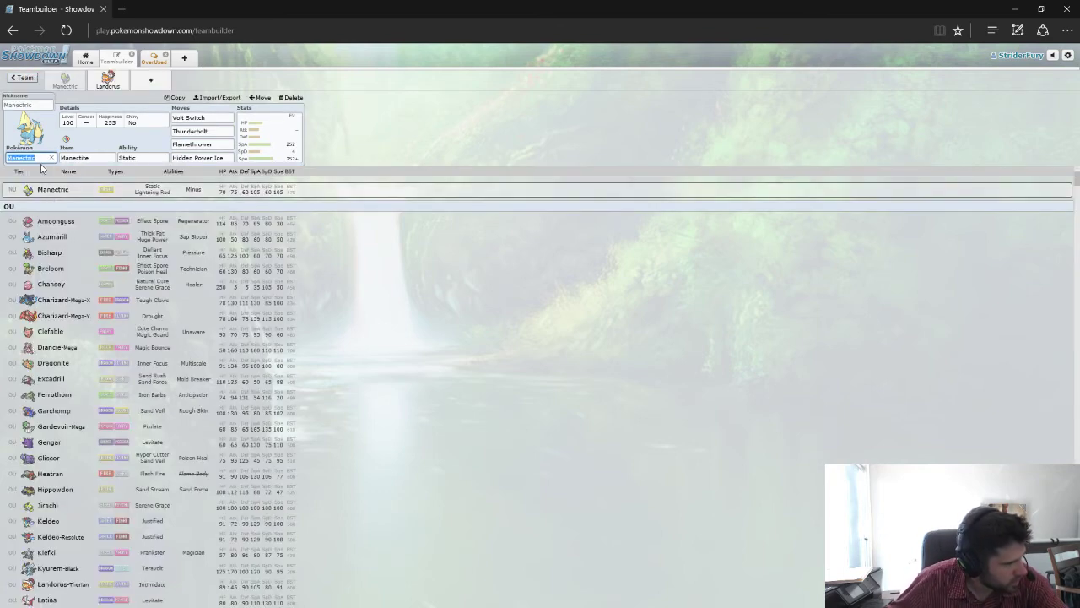
{"action": "type", "text": "-me"}
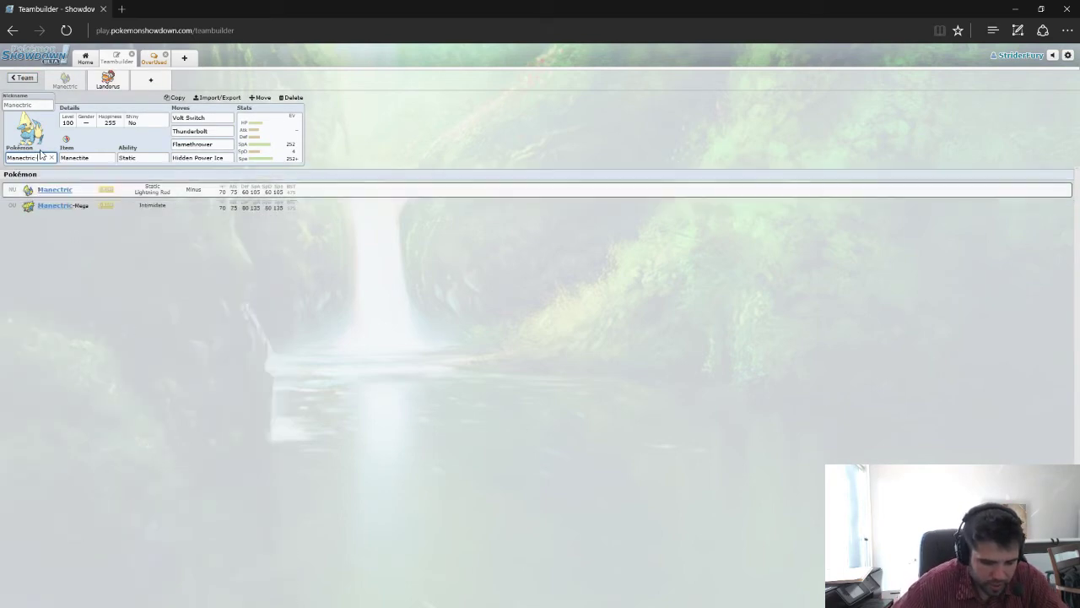
{"action": "type", "text": "ga"}
{"action": "key", "text": "Return"}
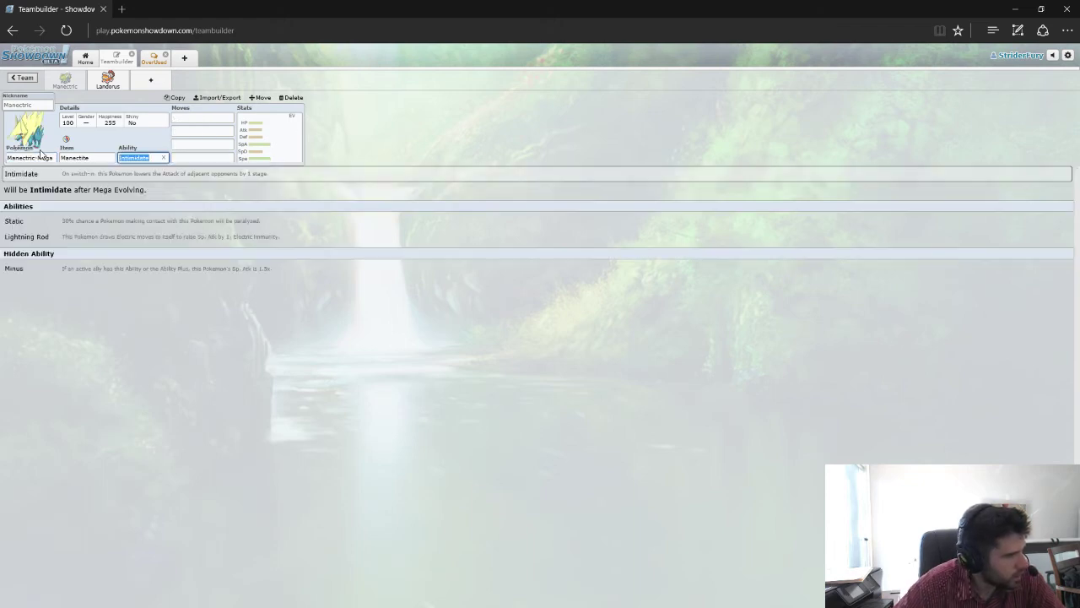
{"action": "key", "text": "Return"}
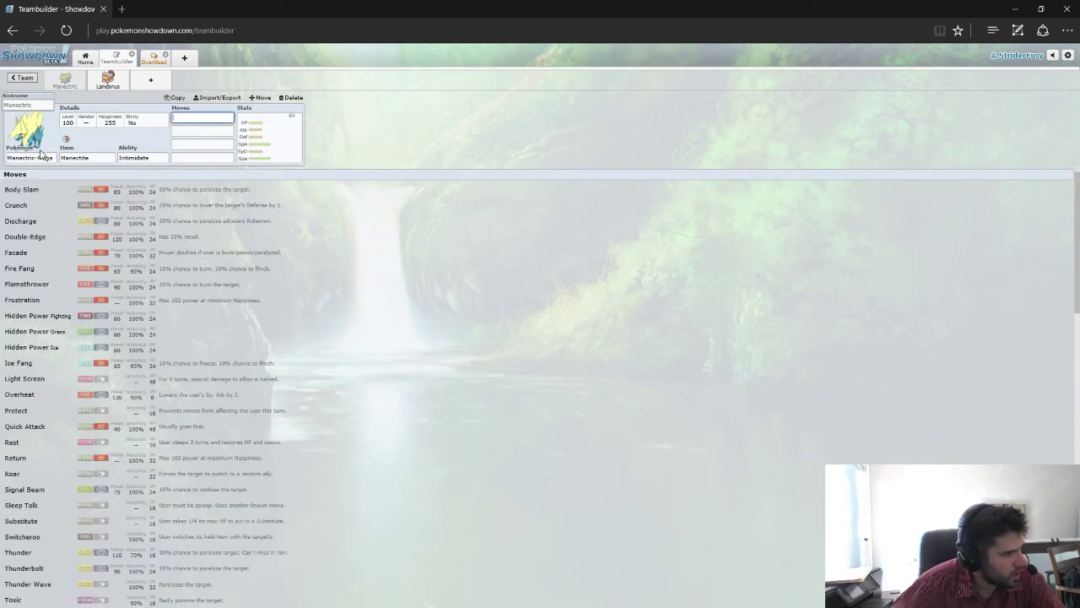
Step: Give Manectric-Mega the moves Thunderbolt, Volt Switch, Flamethrower and Hidden Power Ice, and apply the suggested Fast Special Sweeper EV spread
{"action": "type", "text": "Thunderbolt"}
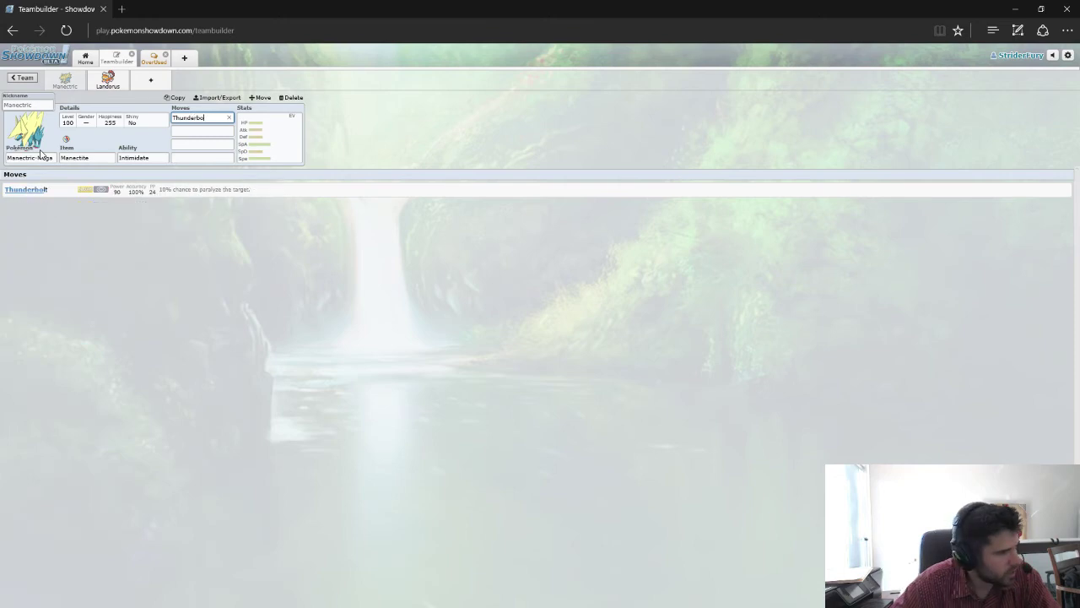
{"action": "key", "text": "Return"}
{"action": "type", "text": "H"}
{"action": "key", "text": "BackSpace"}
{"action": "type", "text": "Volt"}
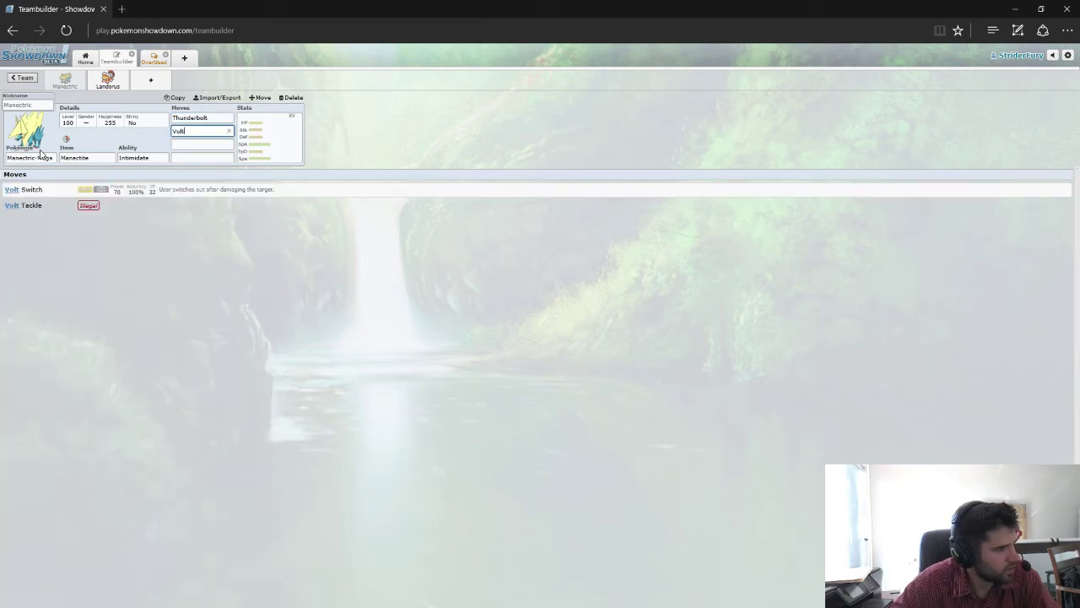
{"action": "type", "text": " Sw"}
{"action": "key", "text": "Return"}
{"action": "type", "text": "Flamet"}
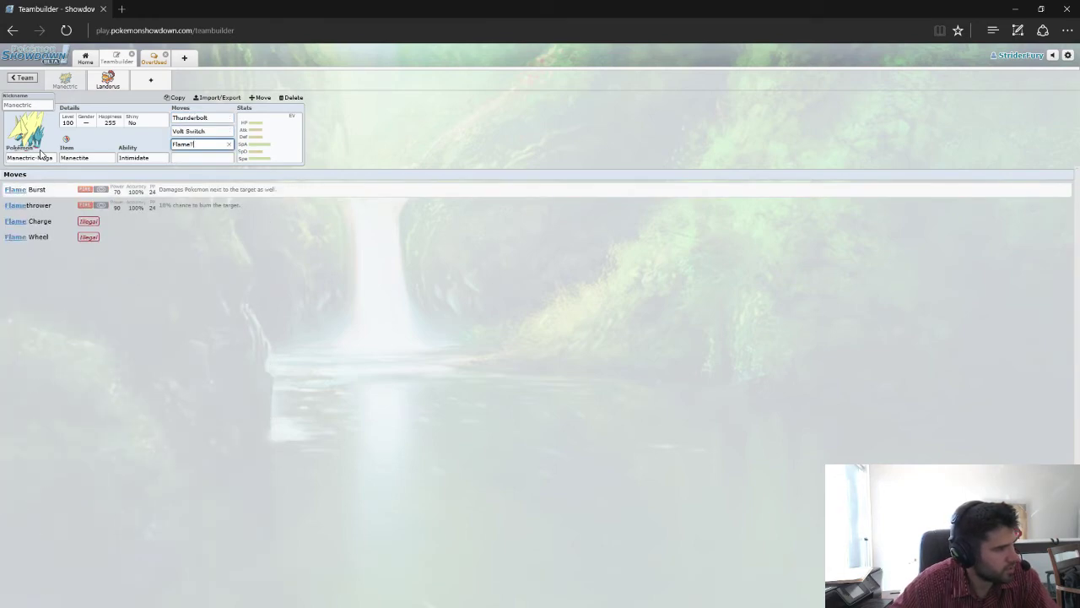
{"action": "key", "text": "Return"}
{"action": "type", "text": "Hidden Power Ice"}
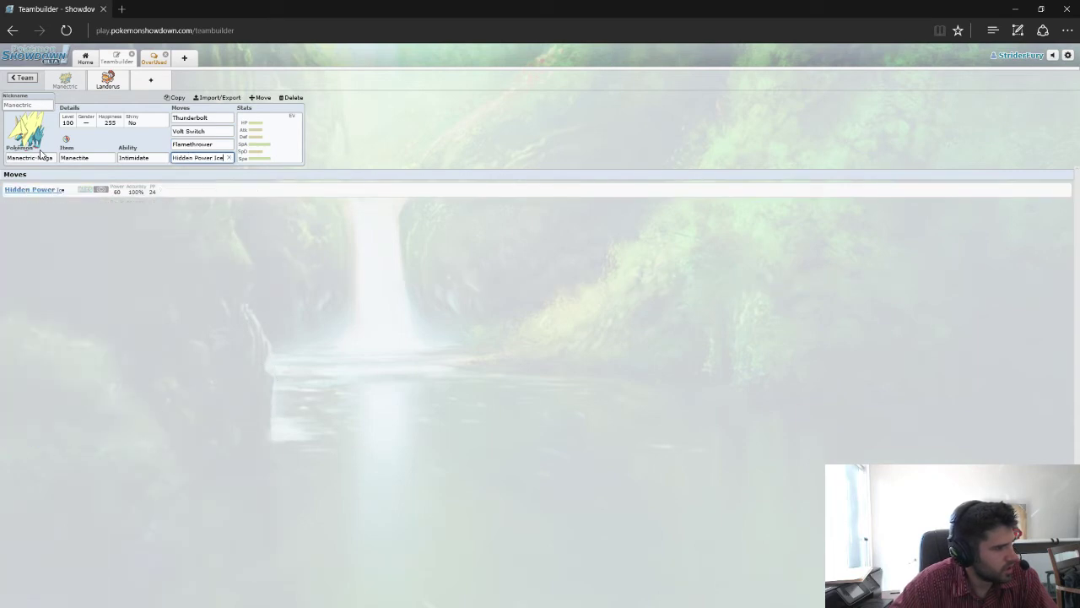
{"action": "key", "text": "Return"}
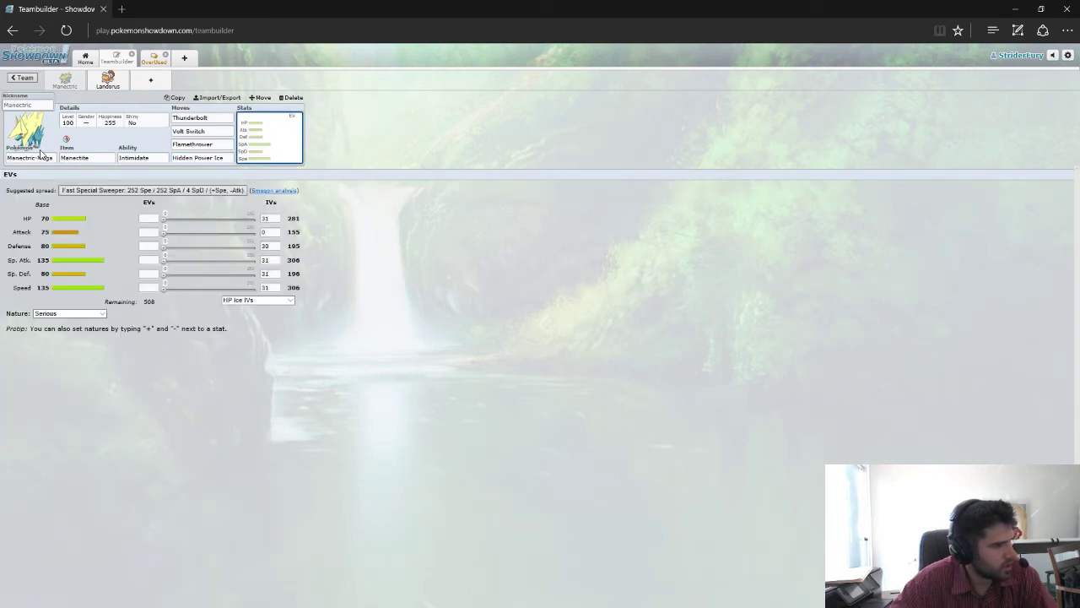
{"action": "left_click", "coordinate": [152, 190]}
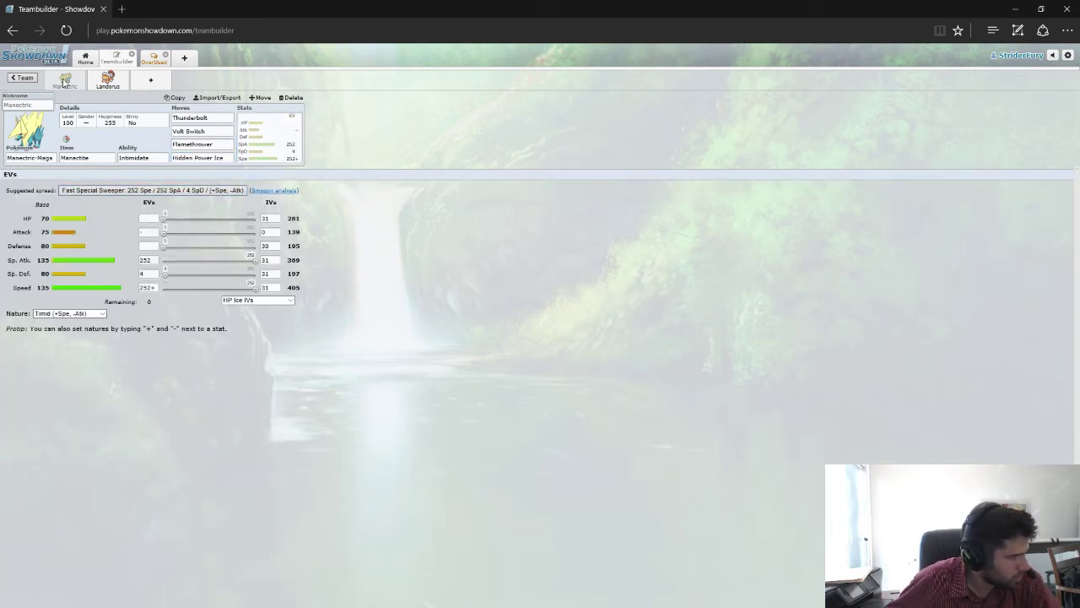
{"action": "left_click", "coordinate": [23, 80]}
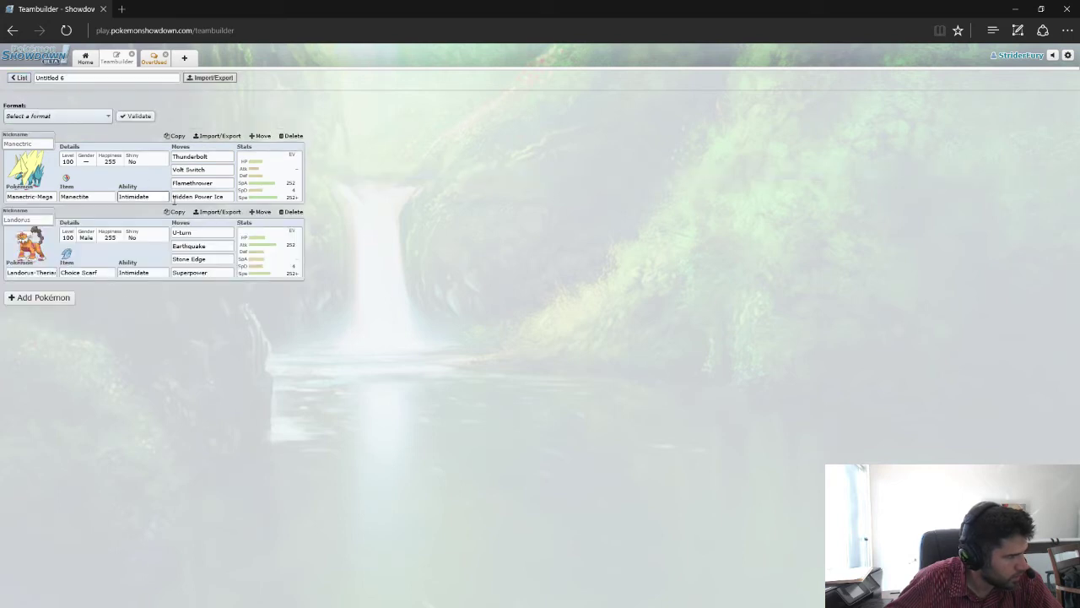
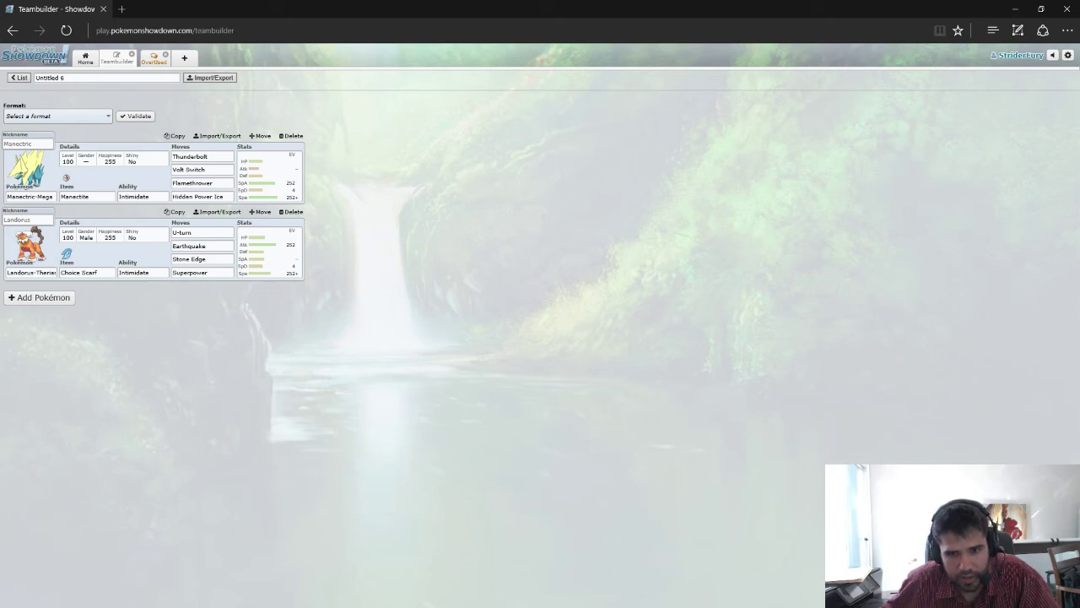
Step: Switch to the Pokemon League Documents spreadsheet and point out Gyarados and Ferrothorn in the Tier 2 column
{"action": "key", "text": "alt+Tab"}
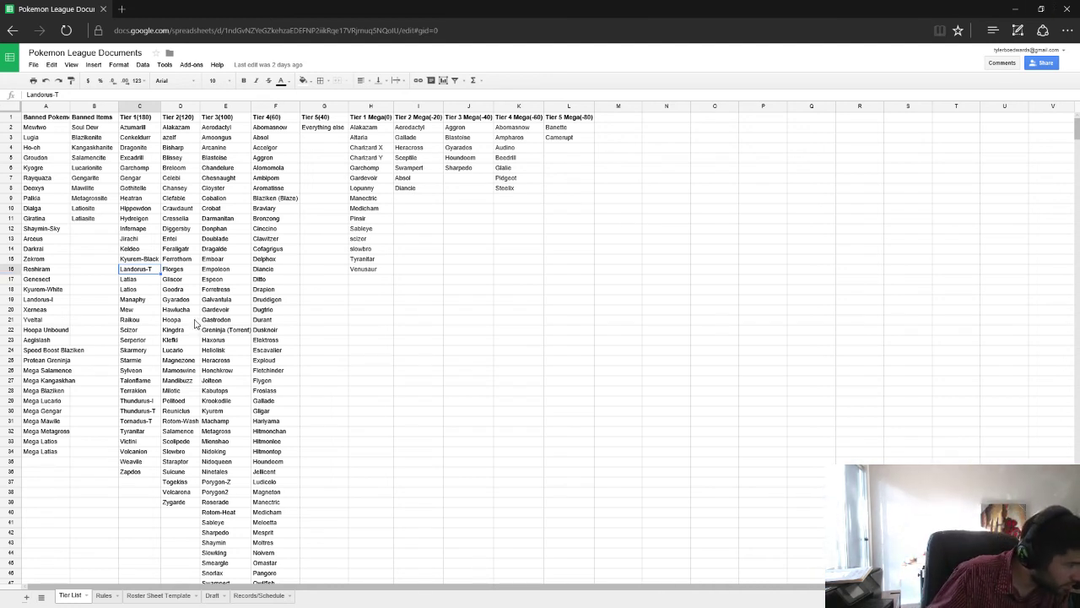
{"action": "left_click", "coordinate": [183, 301]}
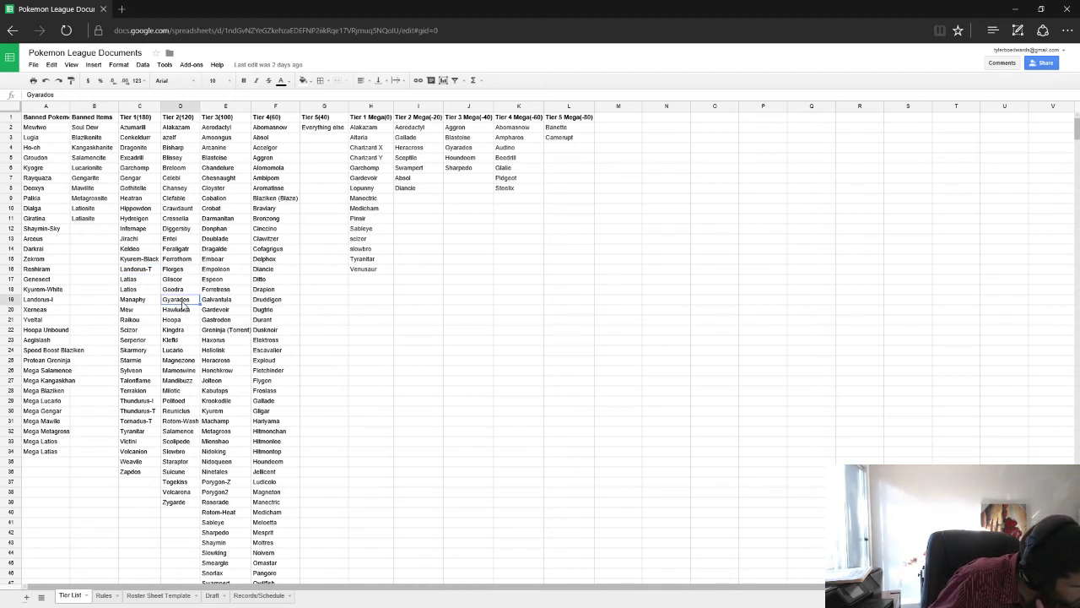
{"action": "left_click", "coordinate": [184, 261]}
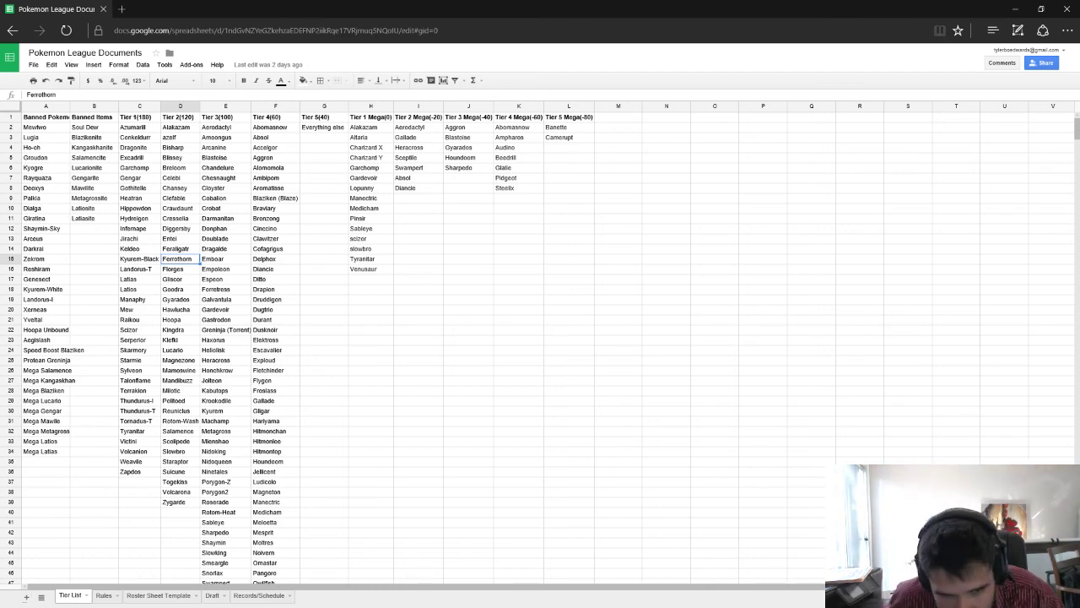
Step: Switch back to Pokémon Showdown, return to the full team list, reload the page and hide the chat rooms area
{"action": "key", "text": "alt+Tab"}
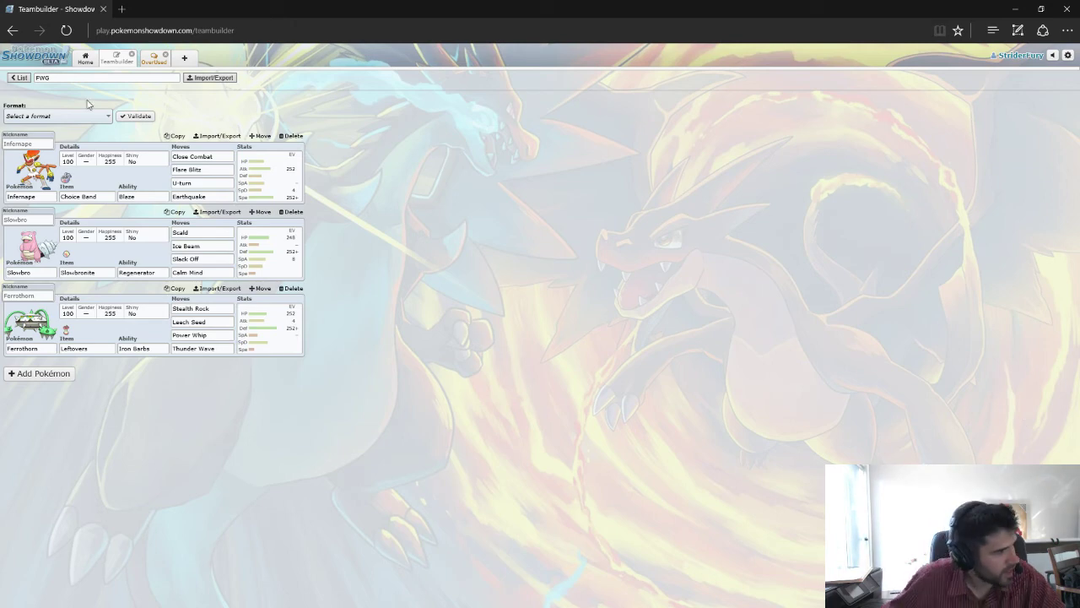
{"action": "left_click", "coordinate": [19, 78]}
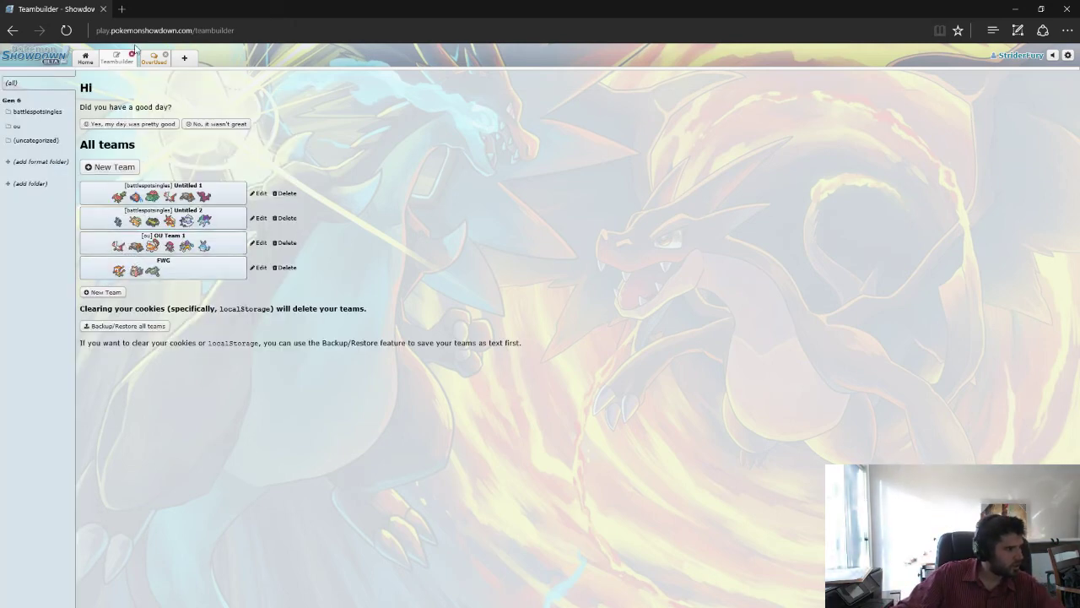
{"action": "left_click", "coordinate": [66, 31]}
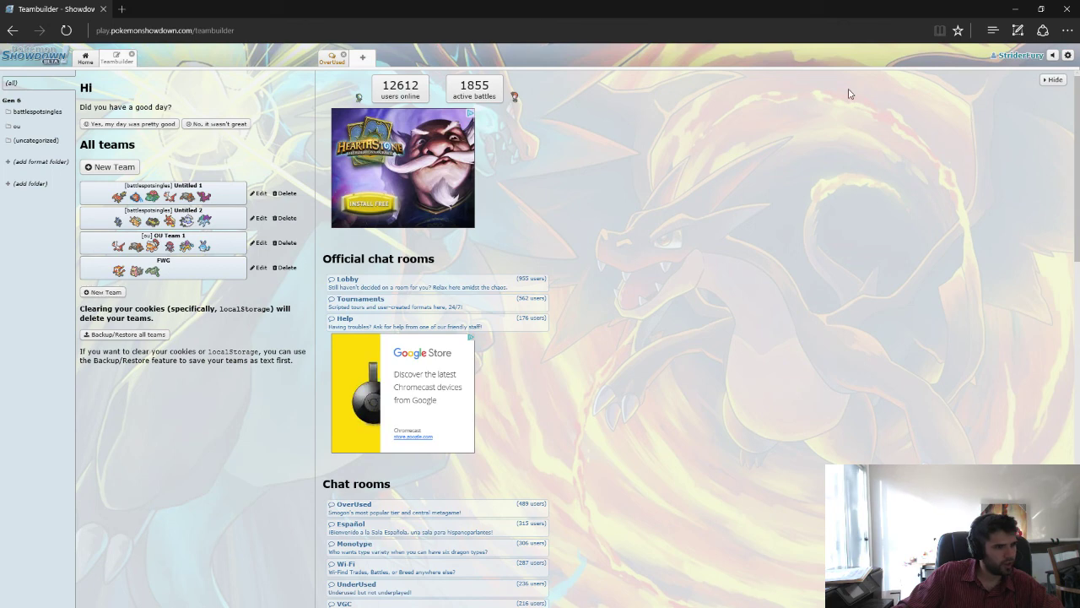
{"action": "left_click", "coordinate": [1055, 79]}
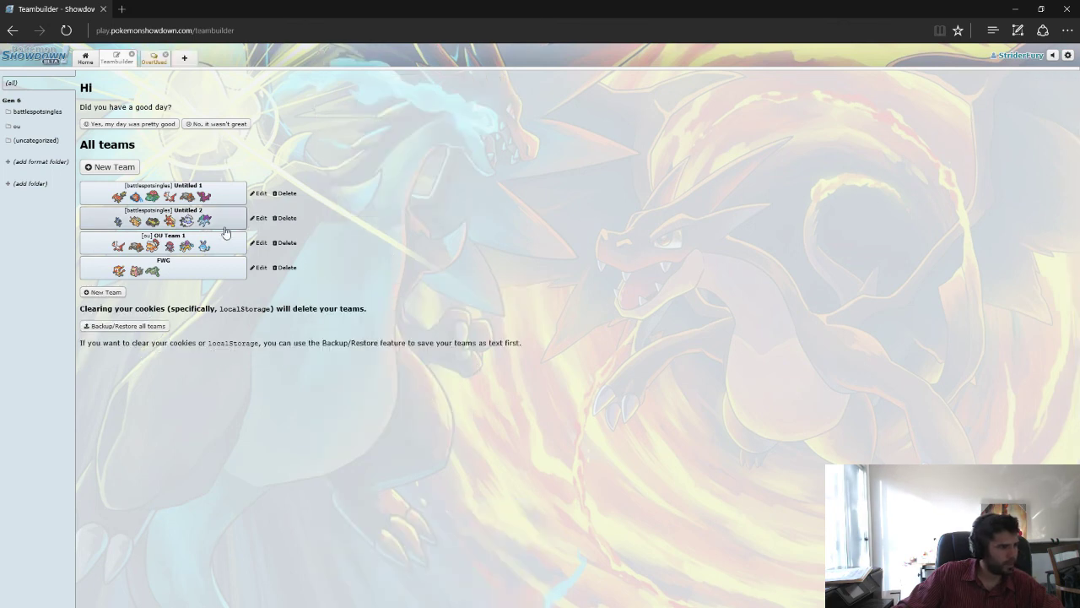
Step: Create a new team and name it GFV
{"action": "left_click", "coordinate": [88, 294]}
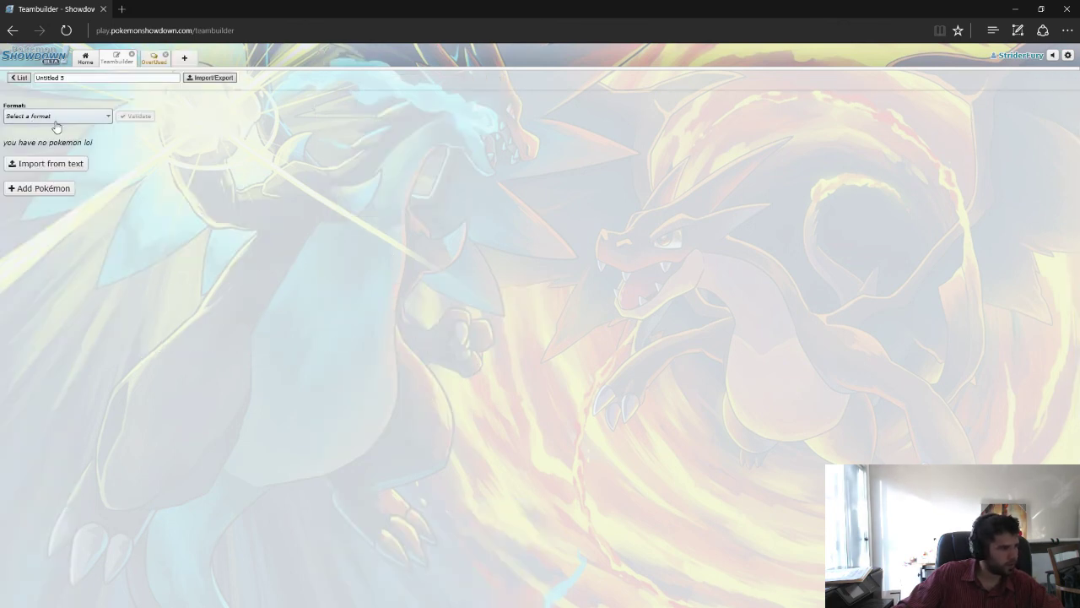
{"action": "left_click_drag", "start_coordinate": [66, 79], "coordinate": [2, 87]}
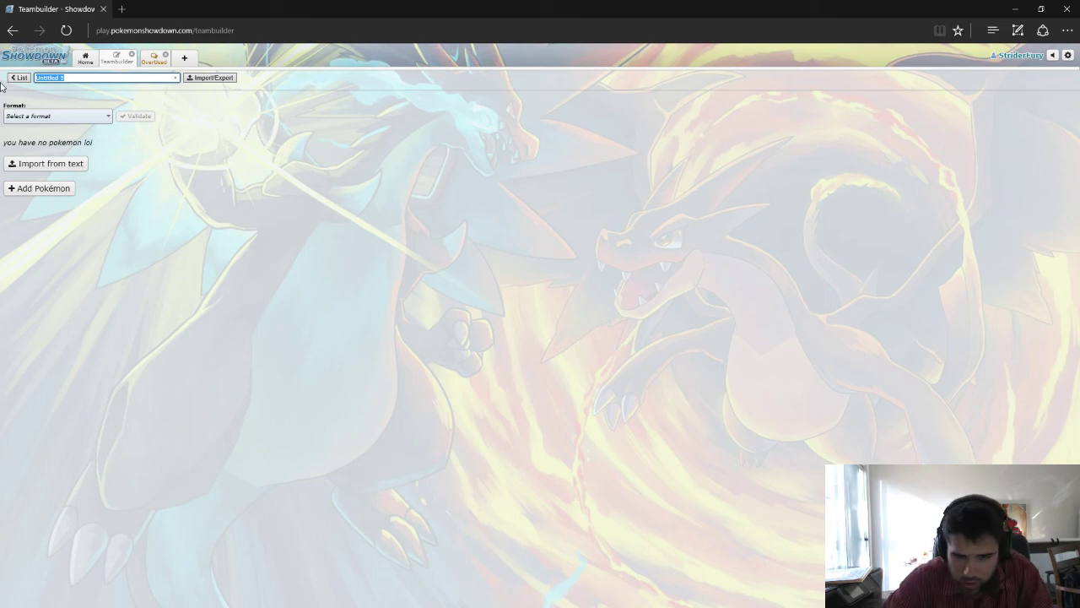
{"action": "type", "text": "GFV"}
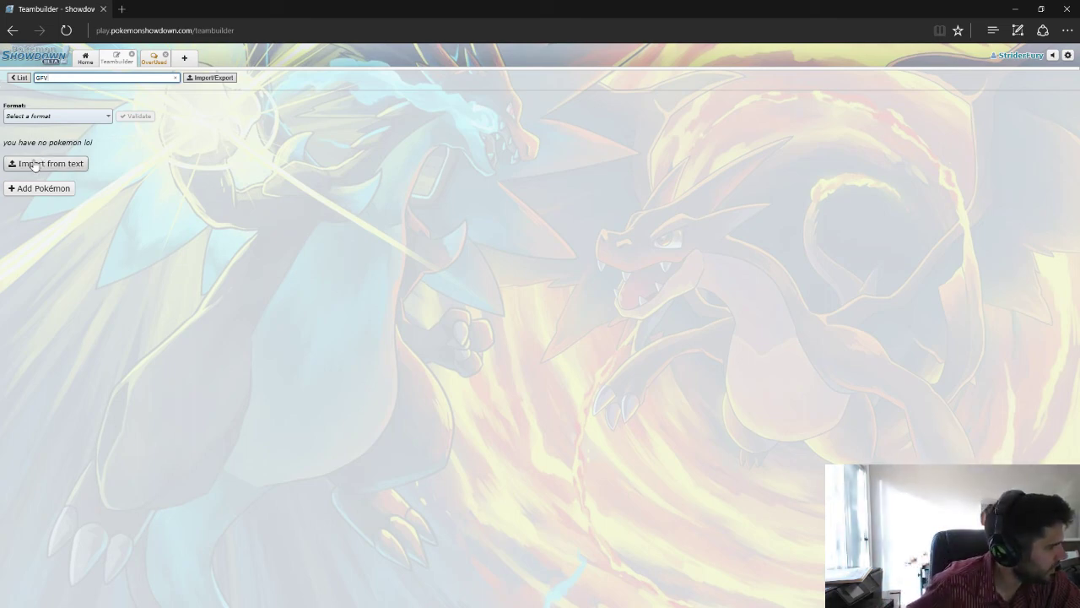
Step: Add Gyarados as the first Pokémon of the GFV team
{"action": "left_click", "coordinate": [24, 187]}
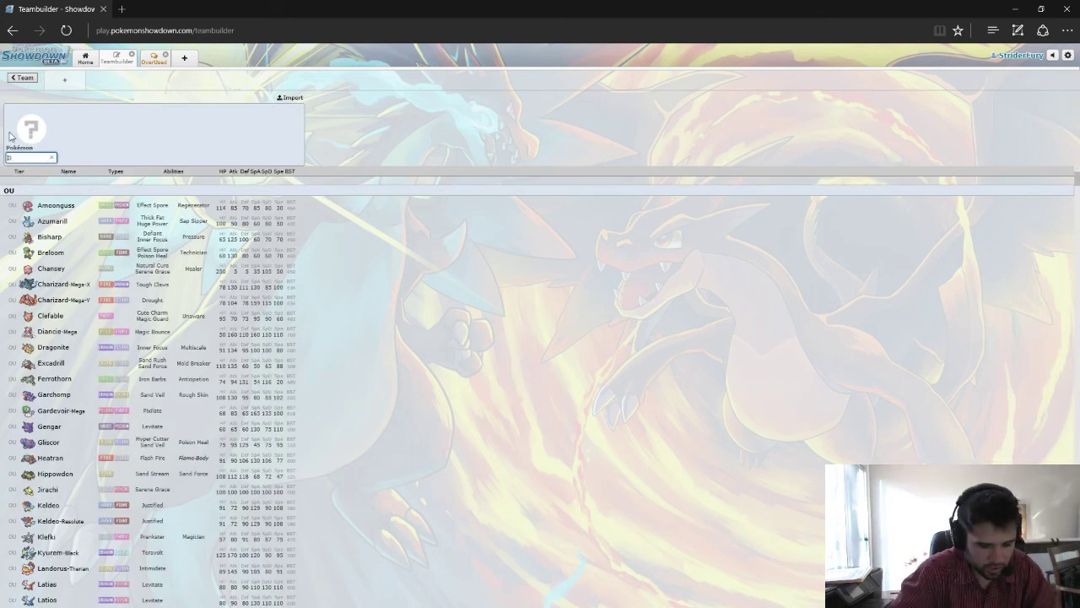
{"action": "type", "text": "Gyarados"}
{"action": "key", "text": "Return"}
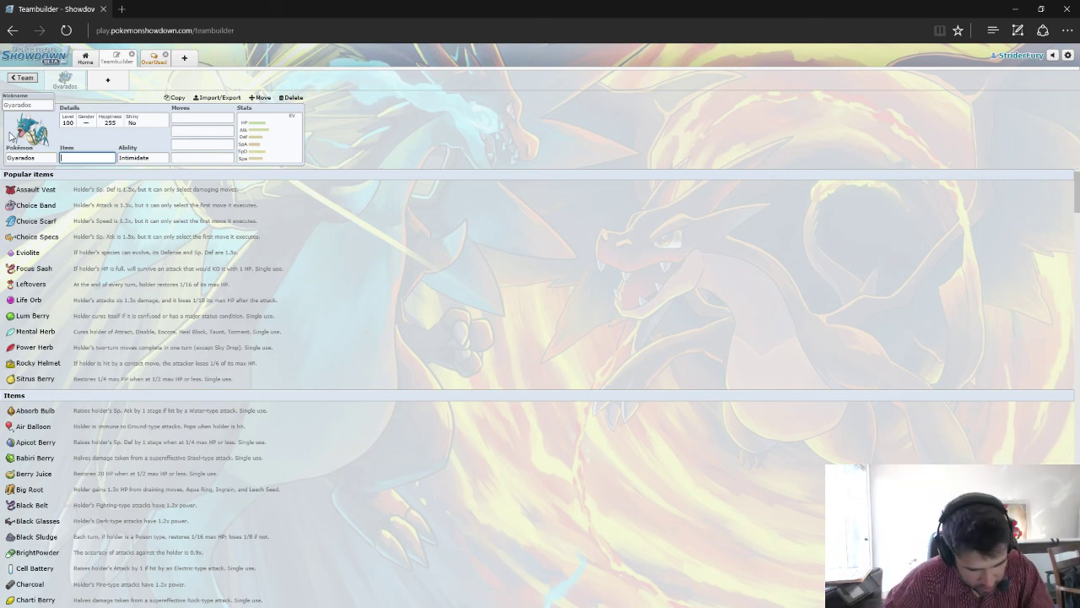
{"action": "type", "text": "Lum Berry"}
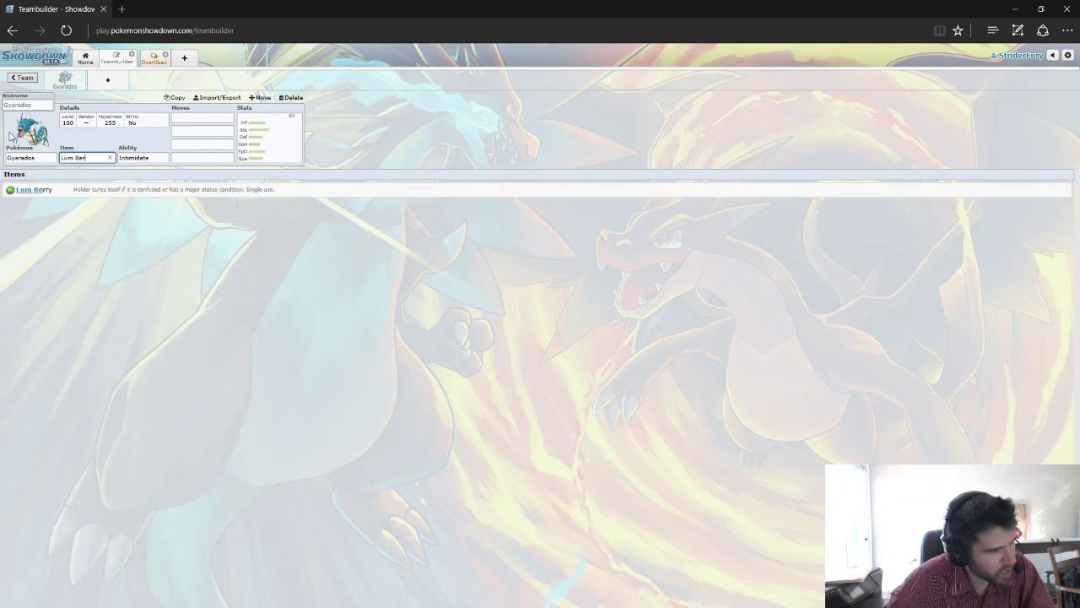
{"action": "key", "text": "BackSpace"}
{"action": "key", "text": "BackSpace"}
{"action": "key", "text": "BackSpace"}
{"action": "key", "text": "BackSpace"}
{"action": "key", "text": "BackSpace"}
{"action": "key", "text": "BackSpace"}
{"action": "key", "text": "BackSpace"}
{"action": "key", "text": "BackSpace"}
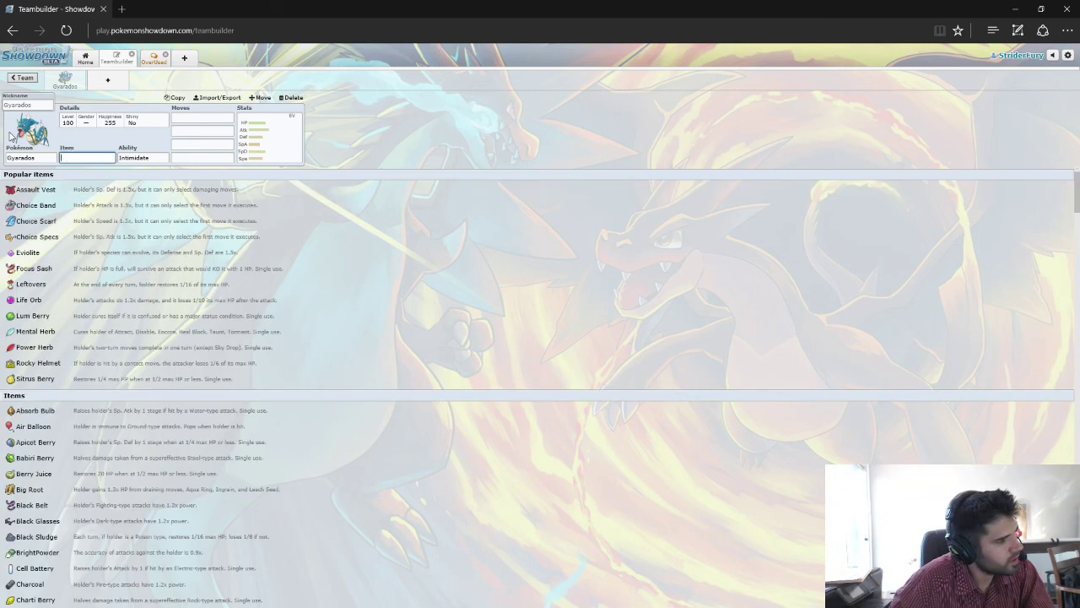
Step: Give Gyarados the Life Orb item and accept Intimidate as its ability
{"action": "type", "text": "ife Orb"}
{"action": "key", "text": "Return"}
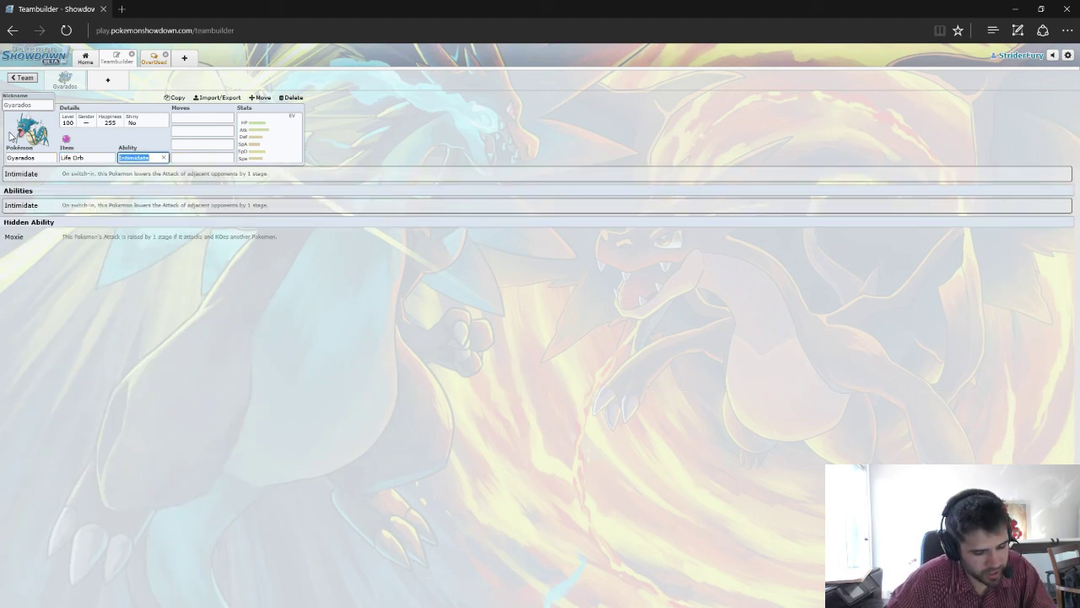
{"action": "key", "text": "Return"}
Step: Enter Dragon Dance as Gyarados's first move
{"action": "type", "text": "Dragon Dance"}
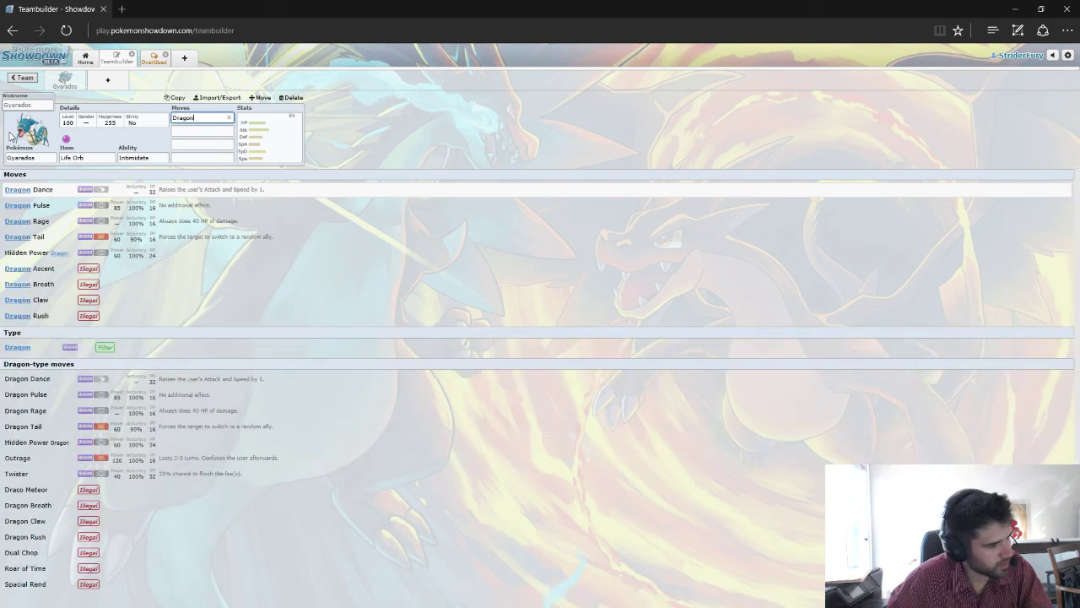